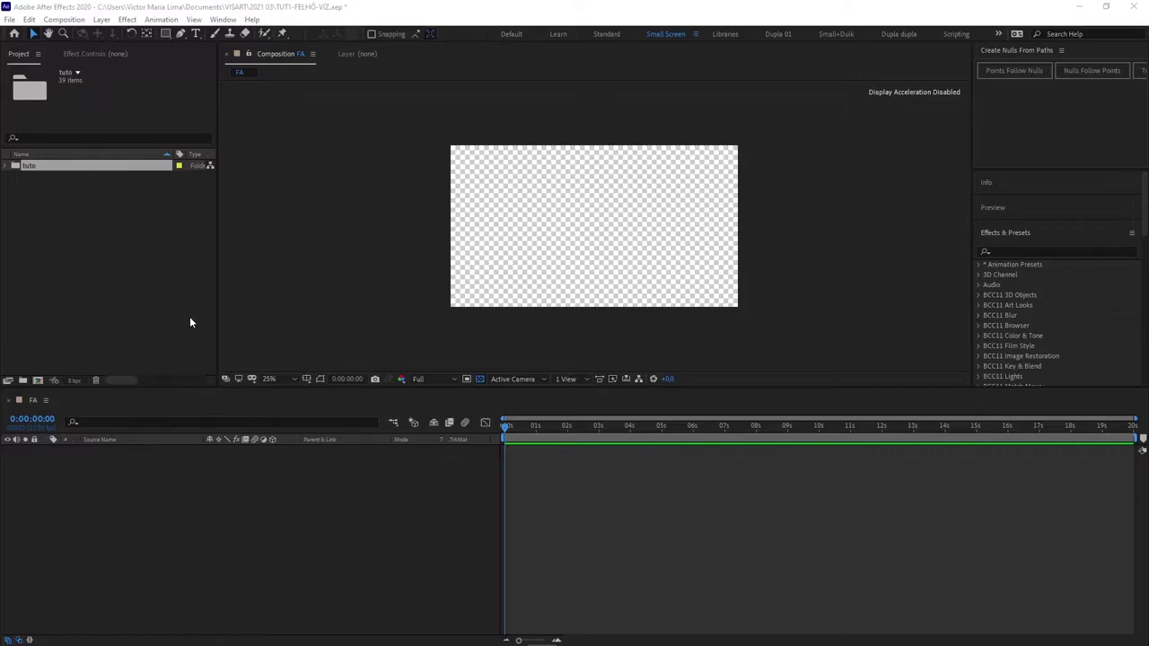
# Add a white 1920x1080 solid layer named Fa to the FA composition
pyautogui.click(101, 20)
pyautogui.moveTo(179, 34)
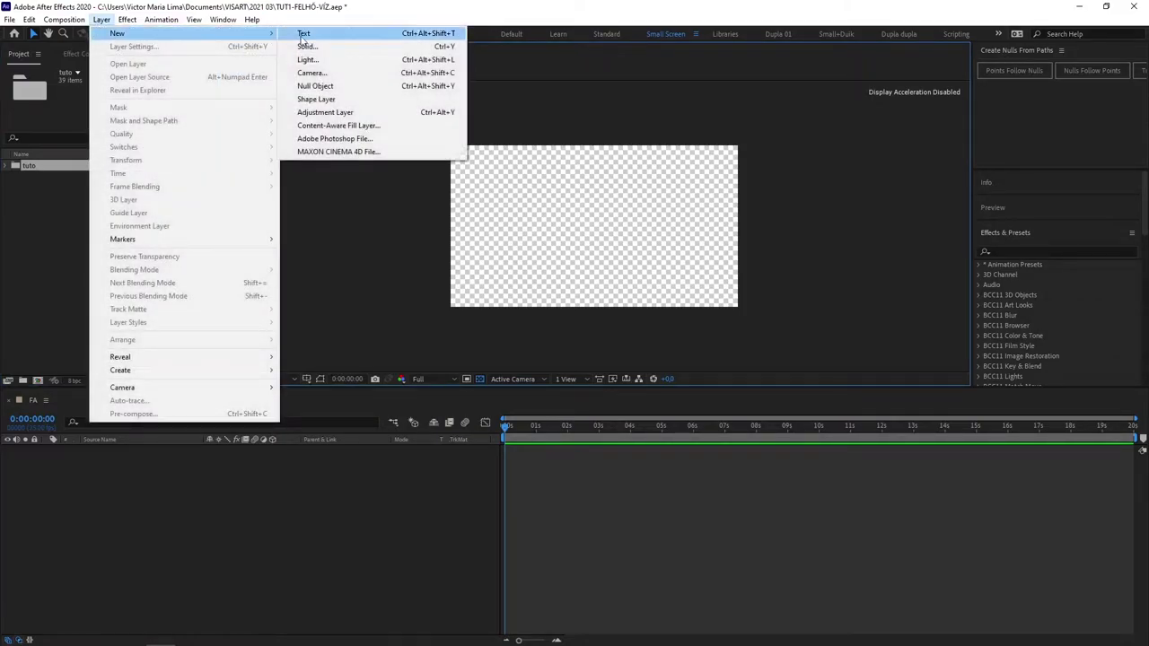
pyautogui.click(308, 47)
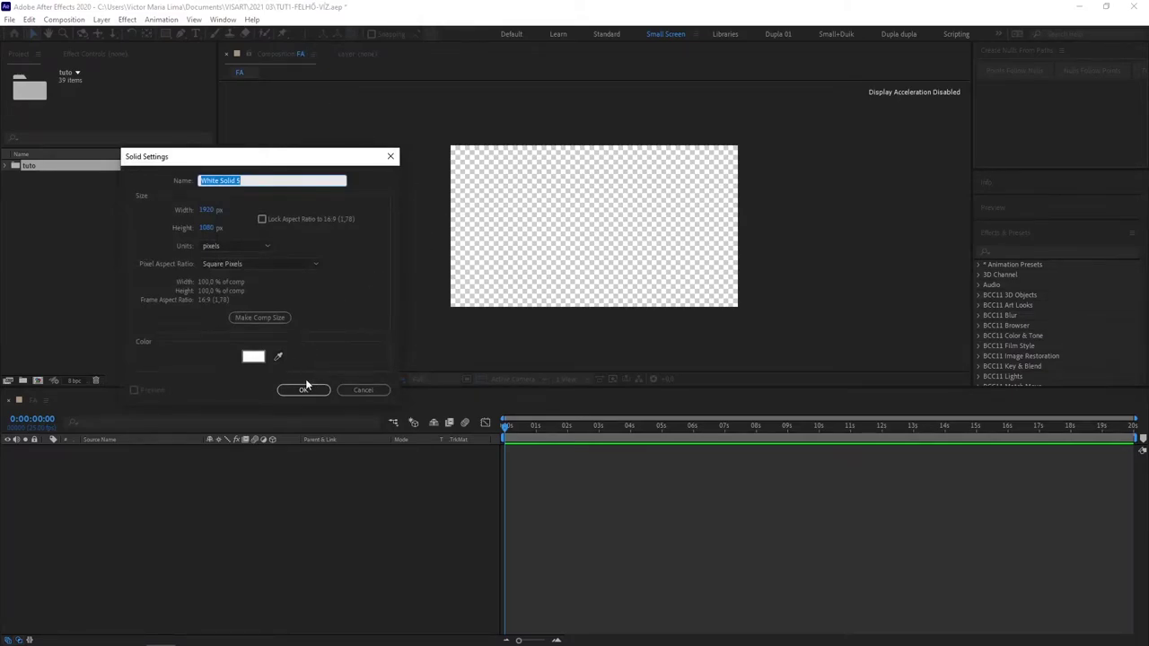
pyautogui.write('Fa')
pyautogui.click(303, 389)
pyautogui.click(1009, 252)
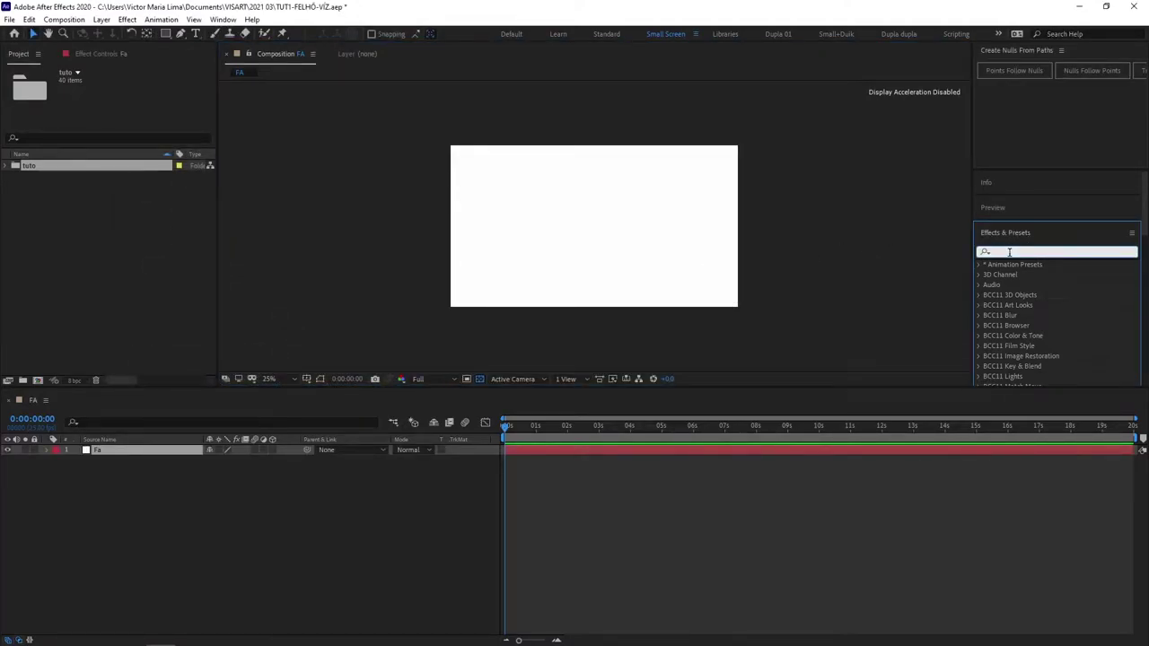
# Search Effects & Presets for 'Adv' and apply Advanced Lightning to the Fa solid
pyautogui.write('Adv')
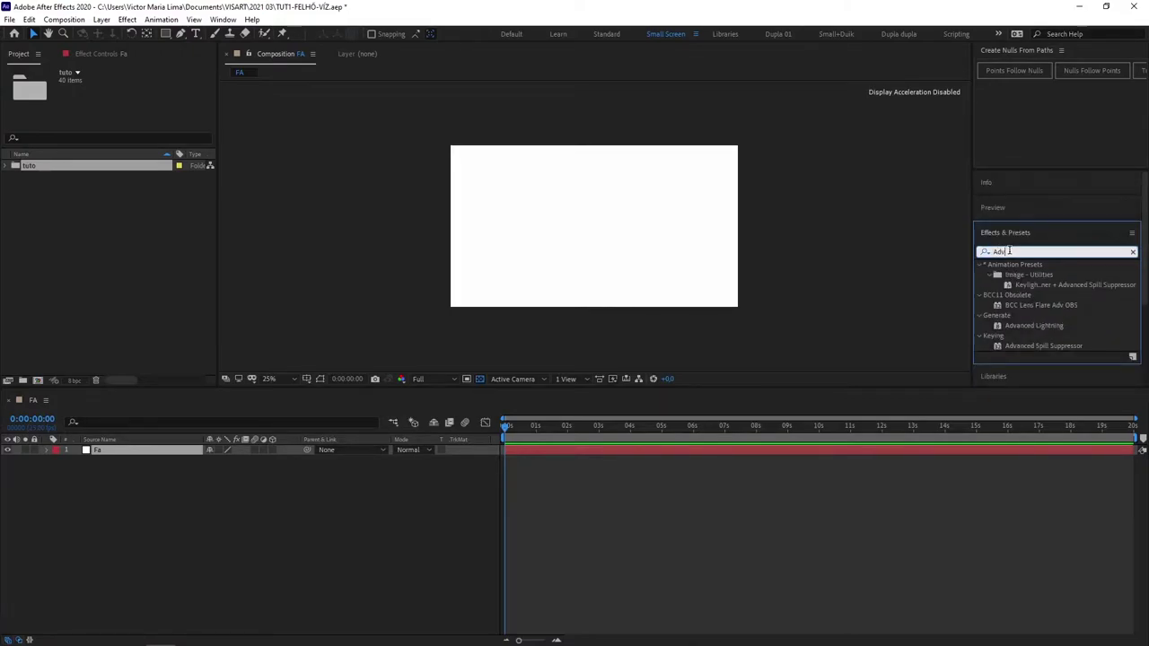
pyautogui.click(1025, 325)
pyautogui.doubleClick(1024, 324)
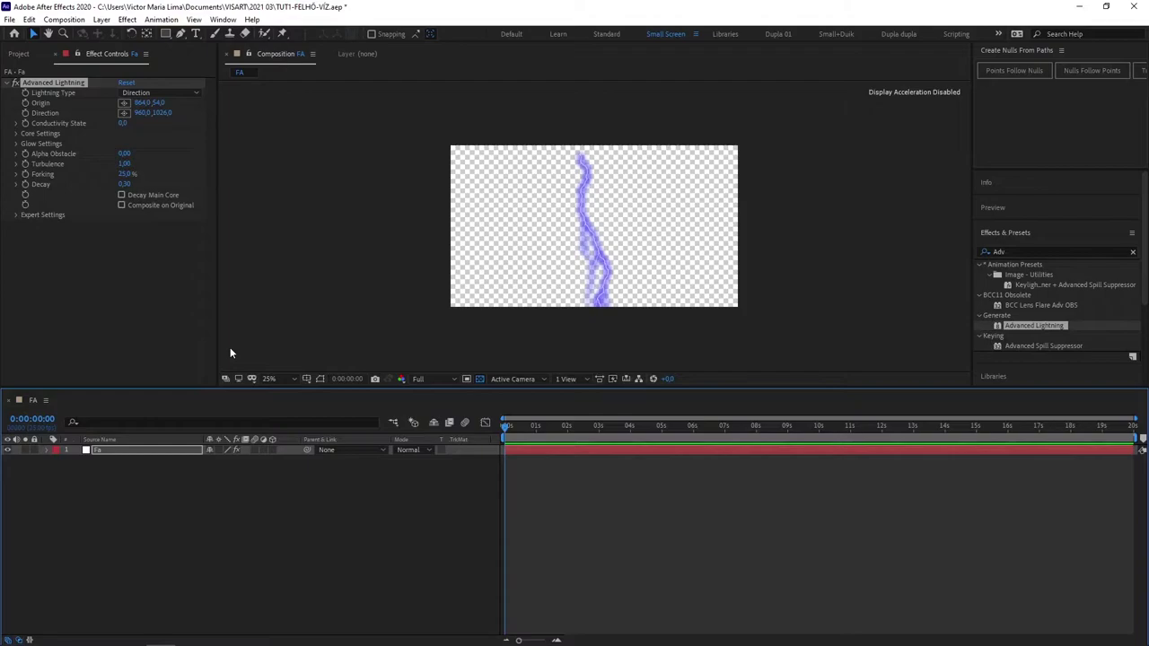
# Set the Advanced Lightning type to Breaking
pyautogui.click(160, 95)
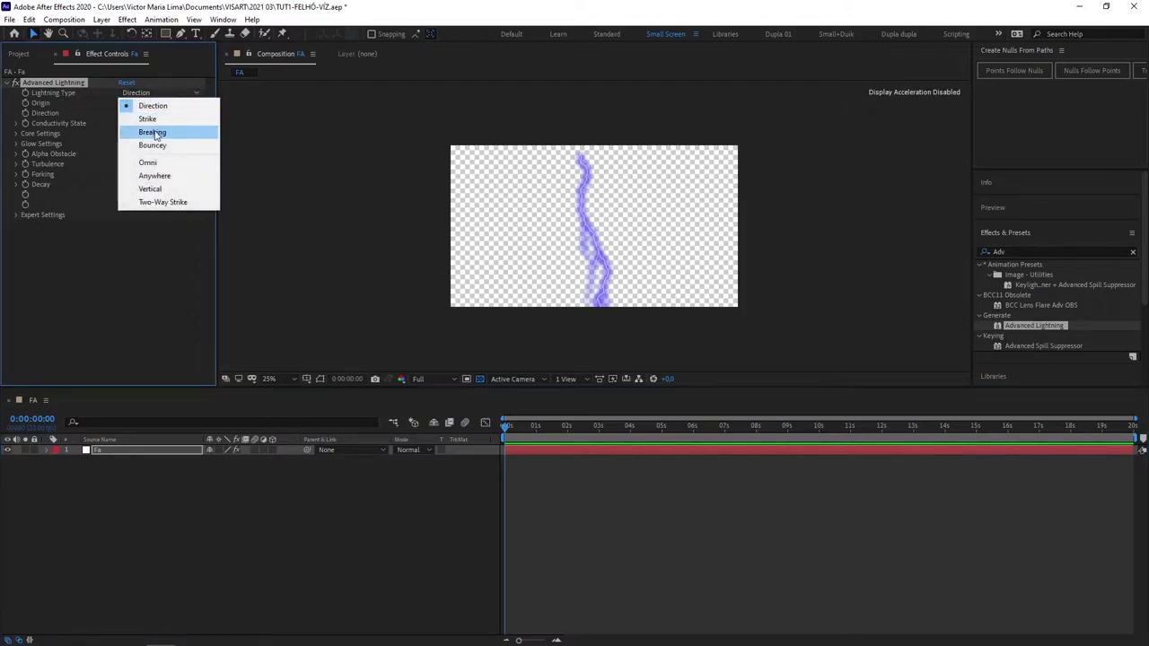
pyautogui.click(153, 132)
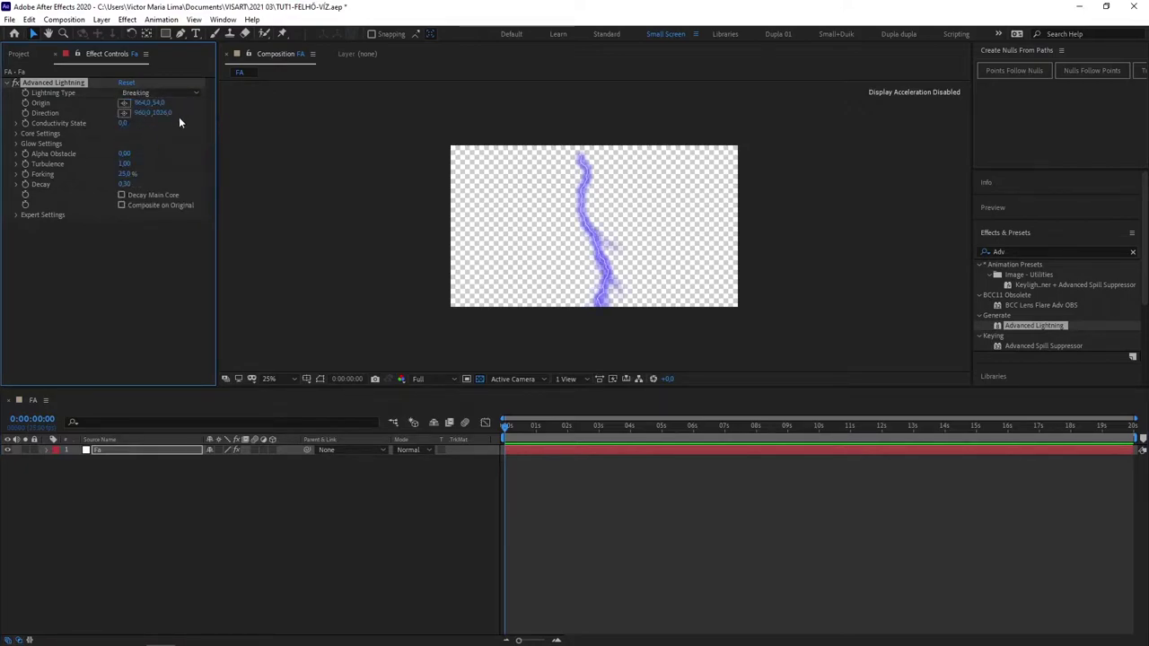
pyautogui.click(163, 113)
# Place the lightning Origin at 960,1080 and set Direction Y to 540
pyautogui.click(144, 104)
pyautogui.write('960')
pyautogui.press('Return')
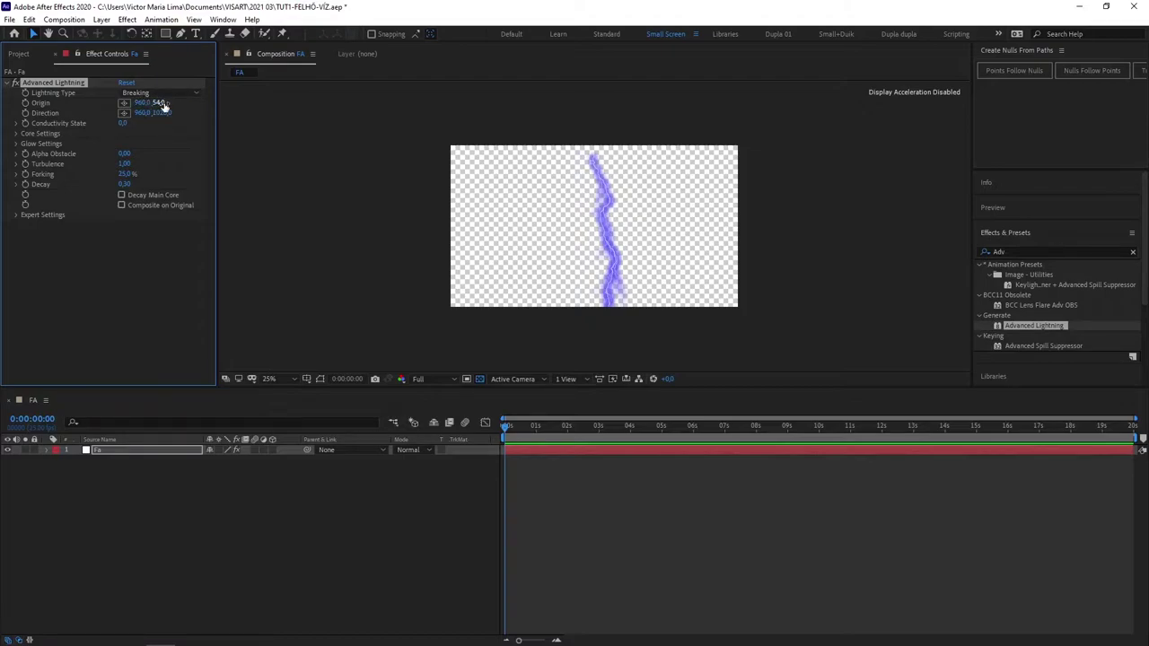
pyautogui.click(160, 103)
pyautogui.write('1080')
pyautogui.press('Return')
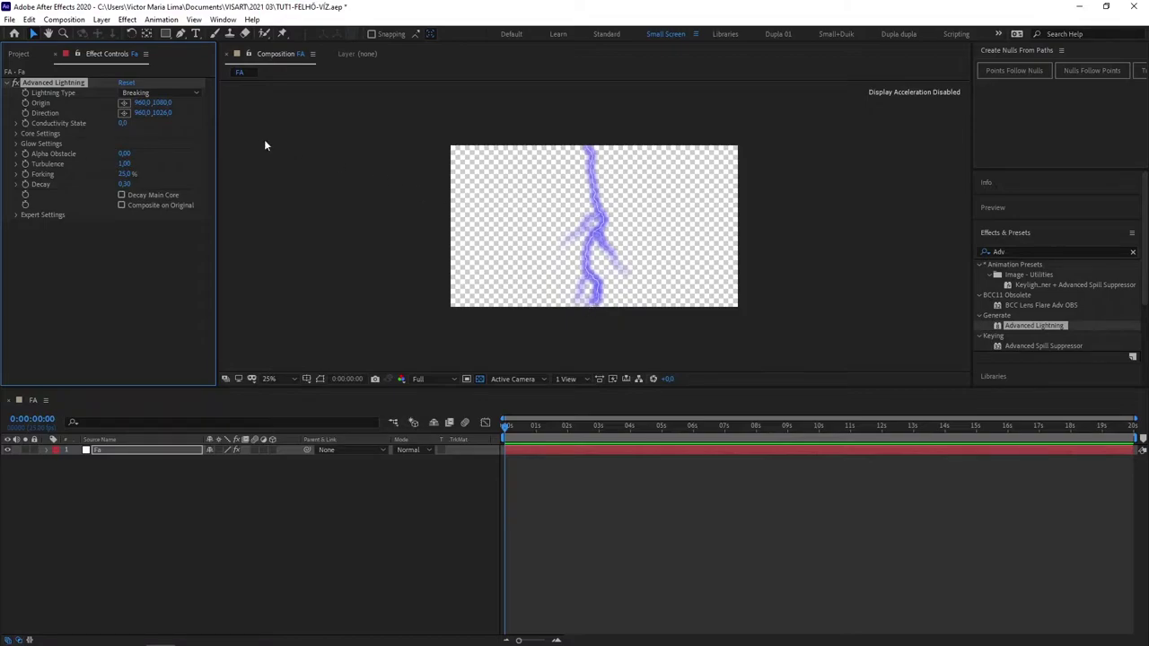
pyautogui.click(162, 114)
pyautogui.write('540')
pyautogui.press('Return')
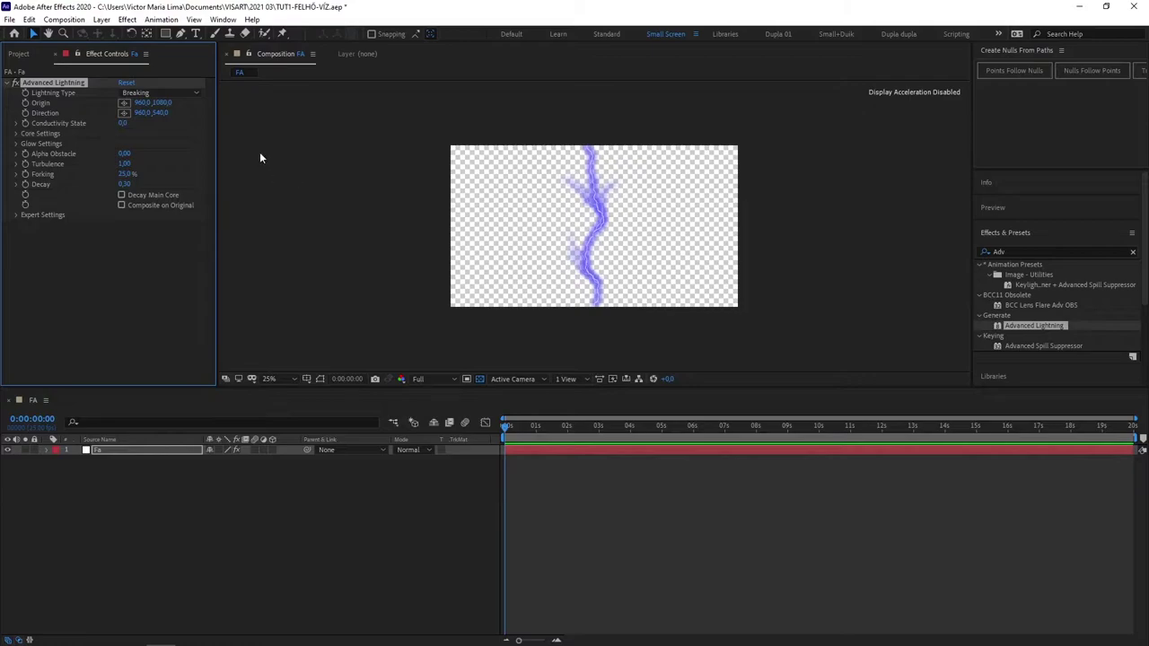
# In Core Settings, set the lightning Core Radius to 16
pyautogui.click(15, 134)
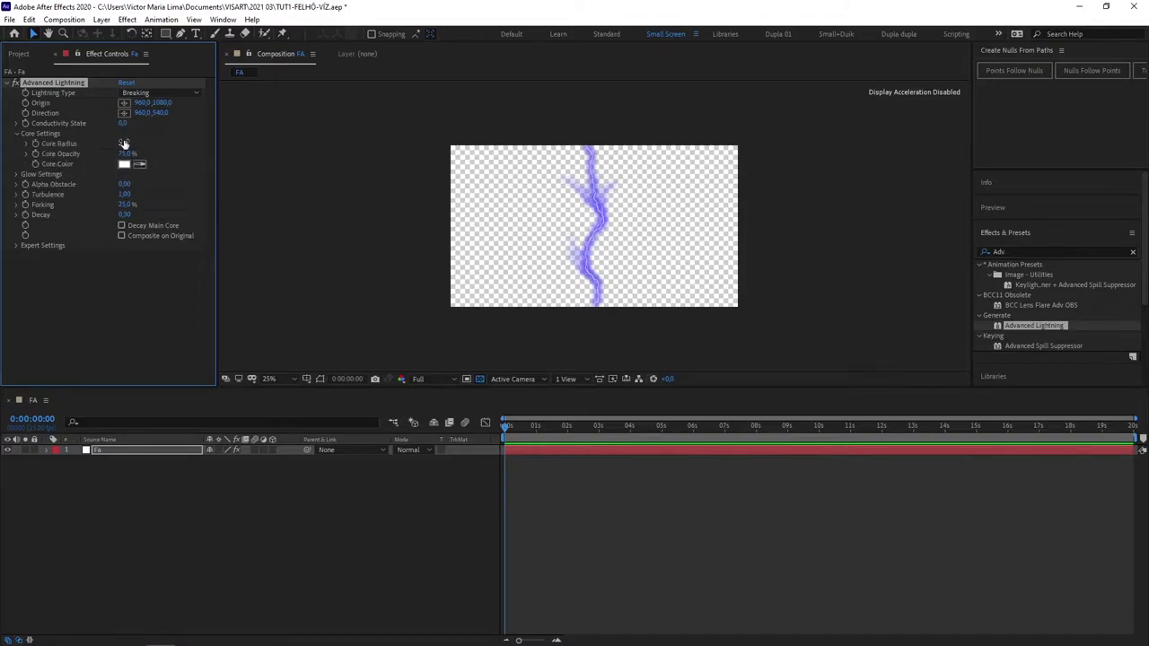
pyautogui.moveTo(124, 144); pyautogui.dragTo(164, 141)
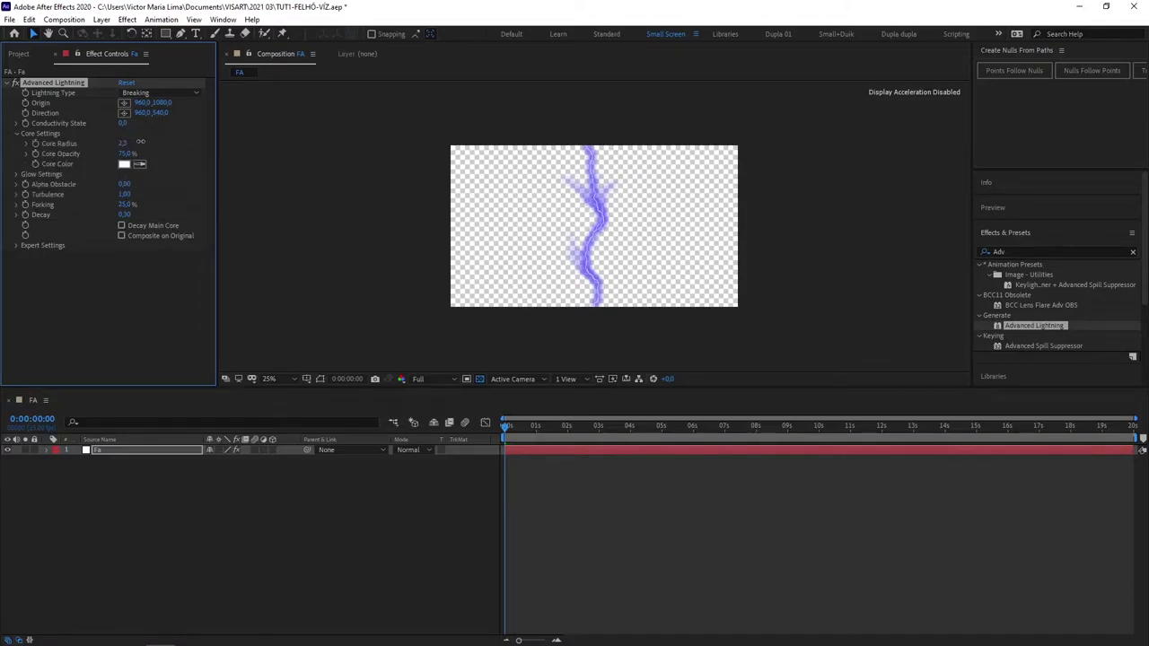
pyautogui.click(128, 143)
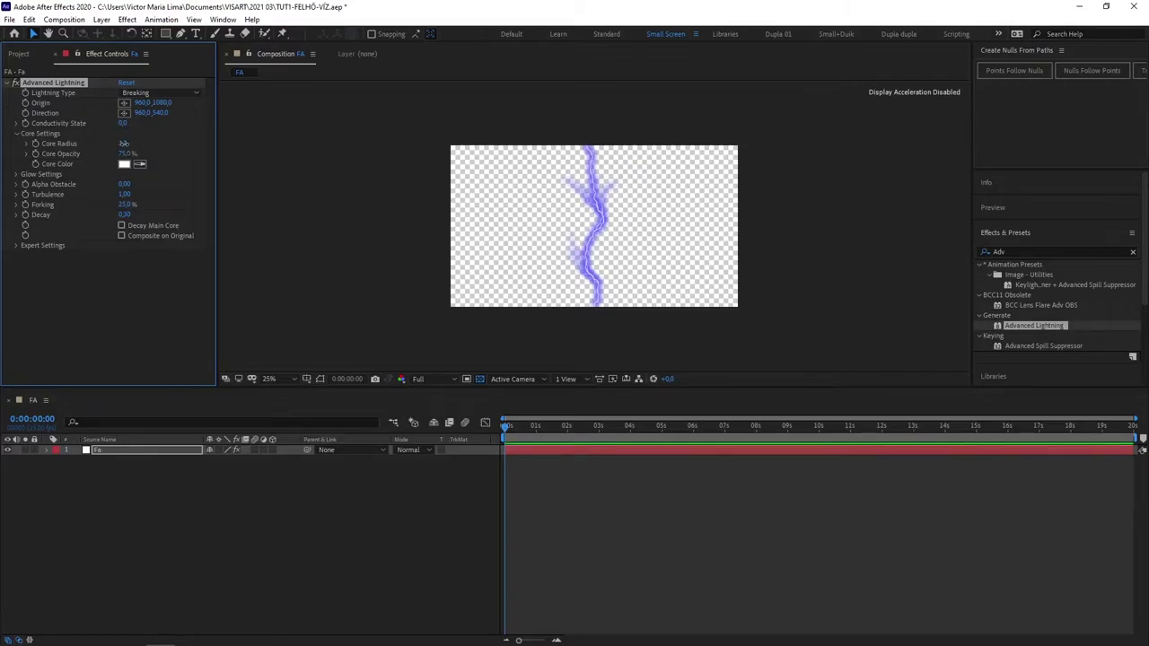
pyautogui.write('10')
pyautogui.press('Return')
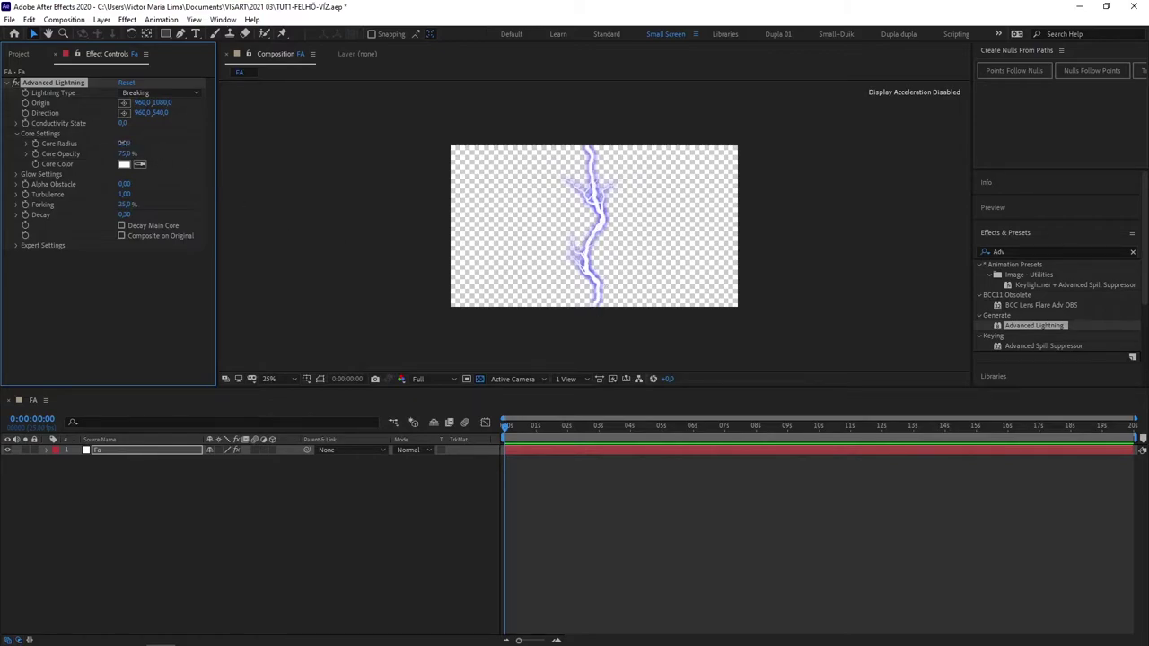
pyautogui.moveTo(124, 144); pyautogui.dragTo(104, 144)
pyautogui.click(124, 145)
pyautogui.write('16')
# Raise Core Opacity to 100% and make the core colour black
pyautogui.moveTo(123, 154); pyautogui.dragTo(260, 158)
pyautogui.click(125, 164)
pyautogui.click(1020, 328)
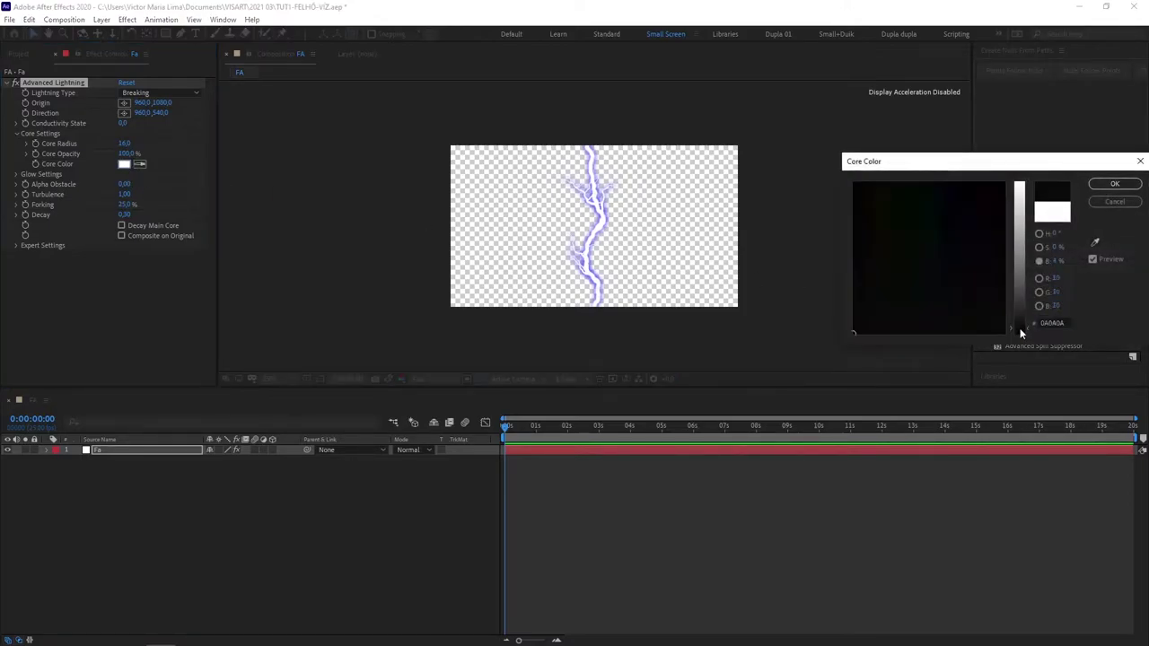
pyautogui.click(1115, 185)
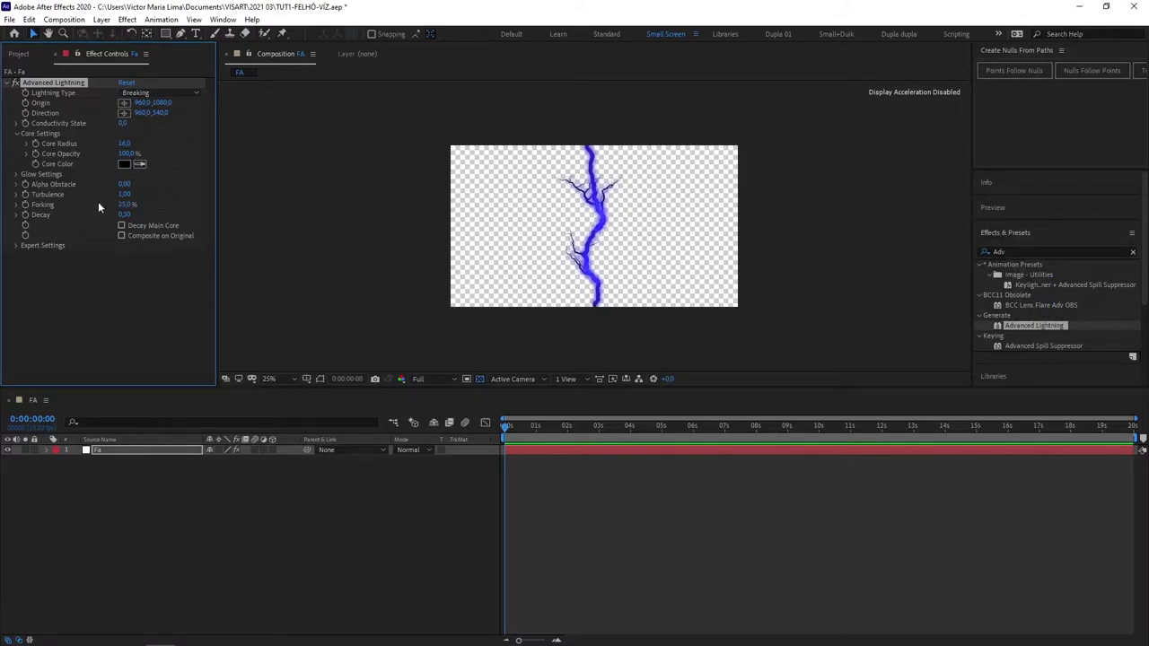
# Set Glow Radius to 1 and Glow Opacity to 0% in Glow Settings
pyautogui.click(16, 134)
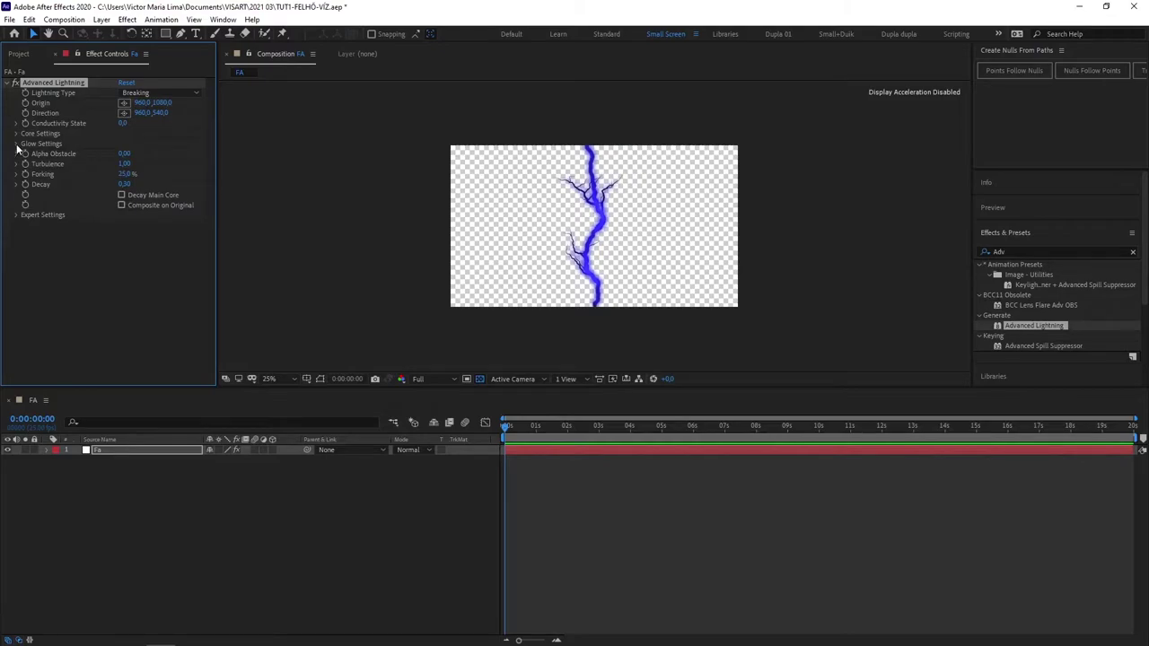
pyautogui.click(16, 145)
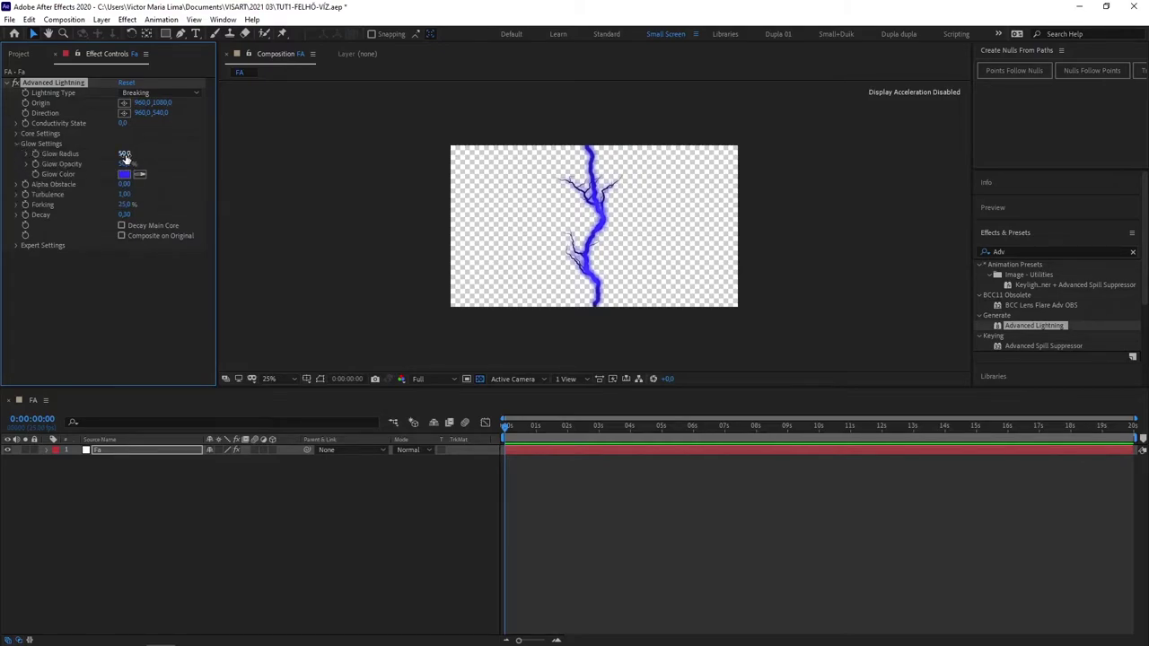
pyautogui.moveTo(125, 157); pyautogui.dragTo(53, 157)
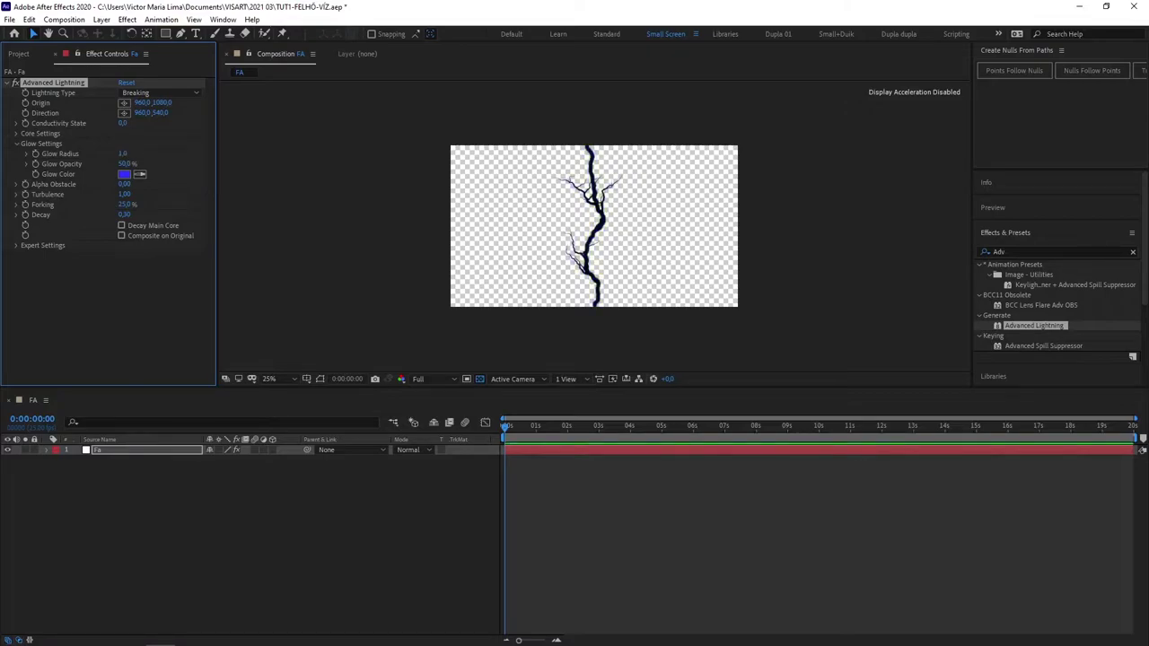
pyautogui.moveTo(127, 164); pyautogui.dragTo(123, 160)
pyautogui.click(126, 165)
pyautogui.write('0')
pyautogui.press('Return')
pyautogui.click(16, 144)
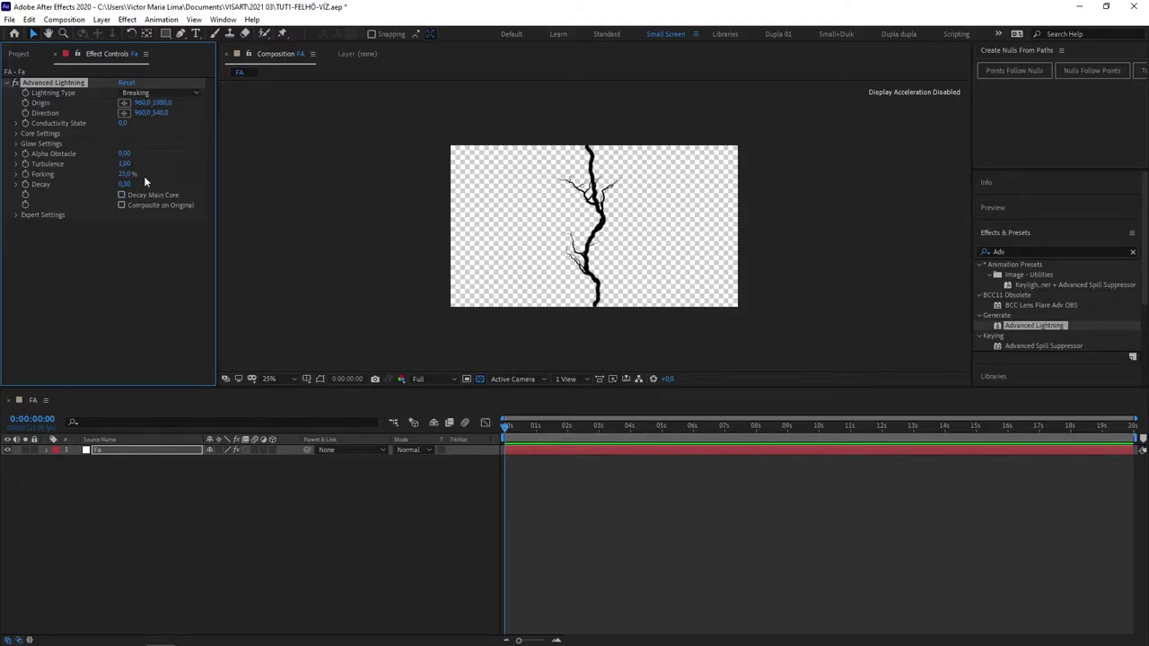
# Increase Forking to 100% for more branches
pyautogui.moveTo(128, 174); pyautogui.dragTo(188, 172)
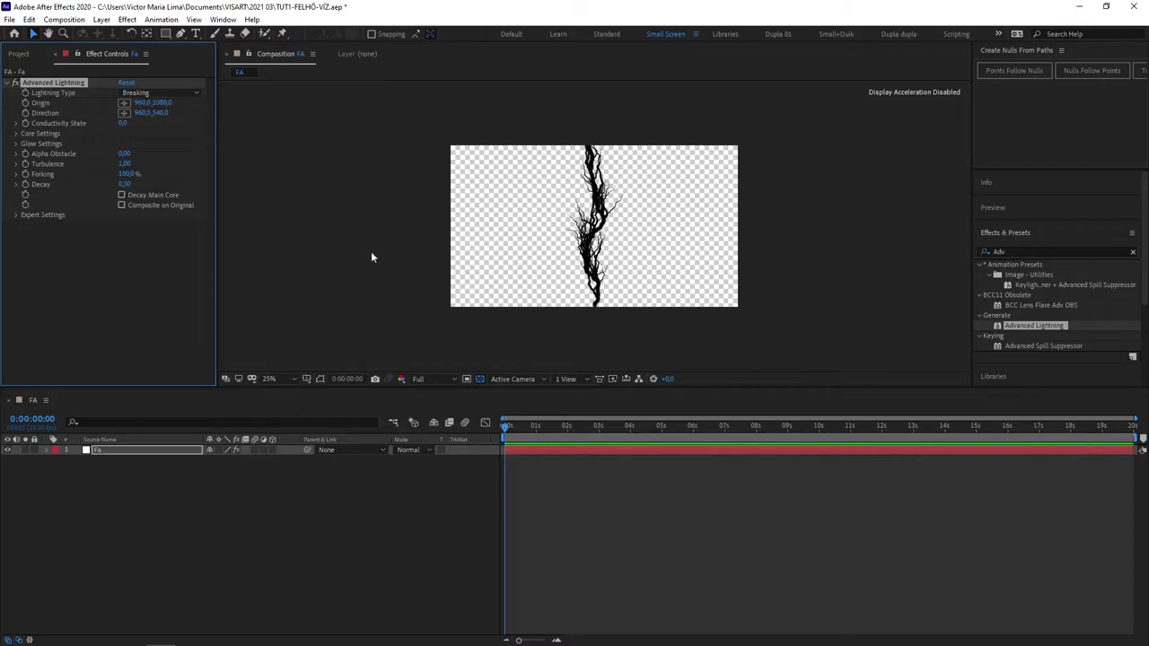
pyautogui.scroll(1, 594, 225)
pyautogui.moveTo(595, 226)
pyautogui.mouseDown()
pyautogui.moveTo(501, 227)
pyautogui.moveTo(533, 229)
pyautogui.mouseUp()
pyautogui.scroll(-1, 549, 239)
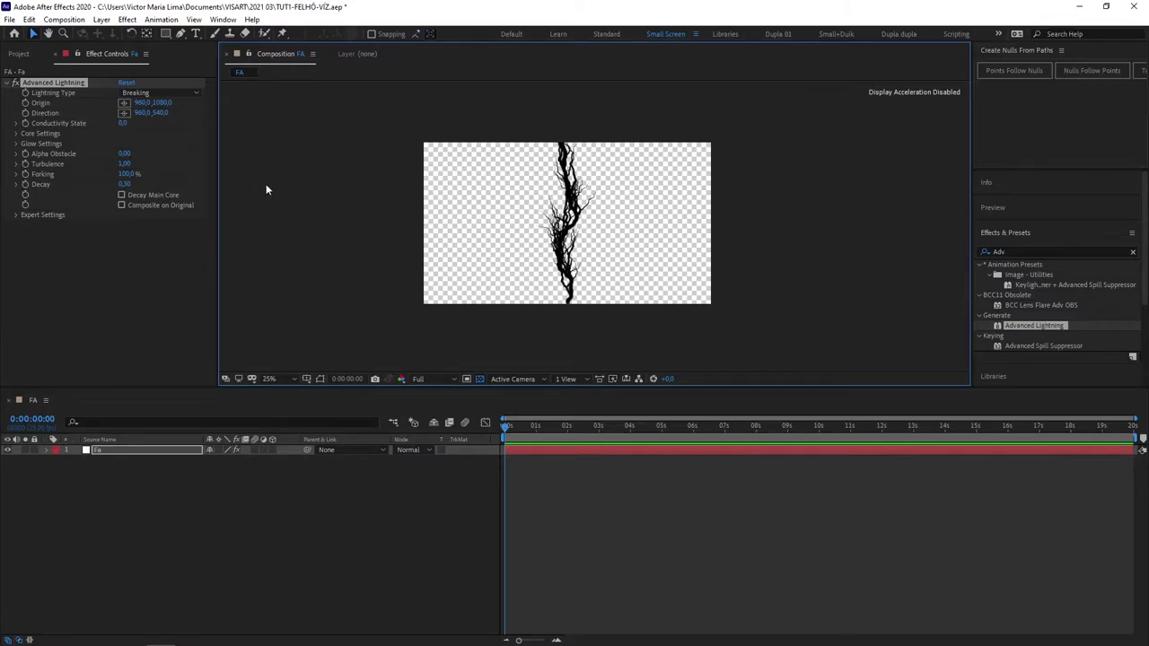
# Set Decay to 0,25 and enable Decay Main Core
pyautogui.click(124, 184)
pyautogui.write('0')
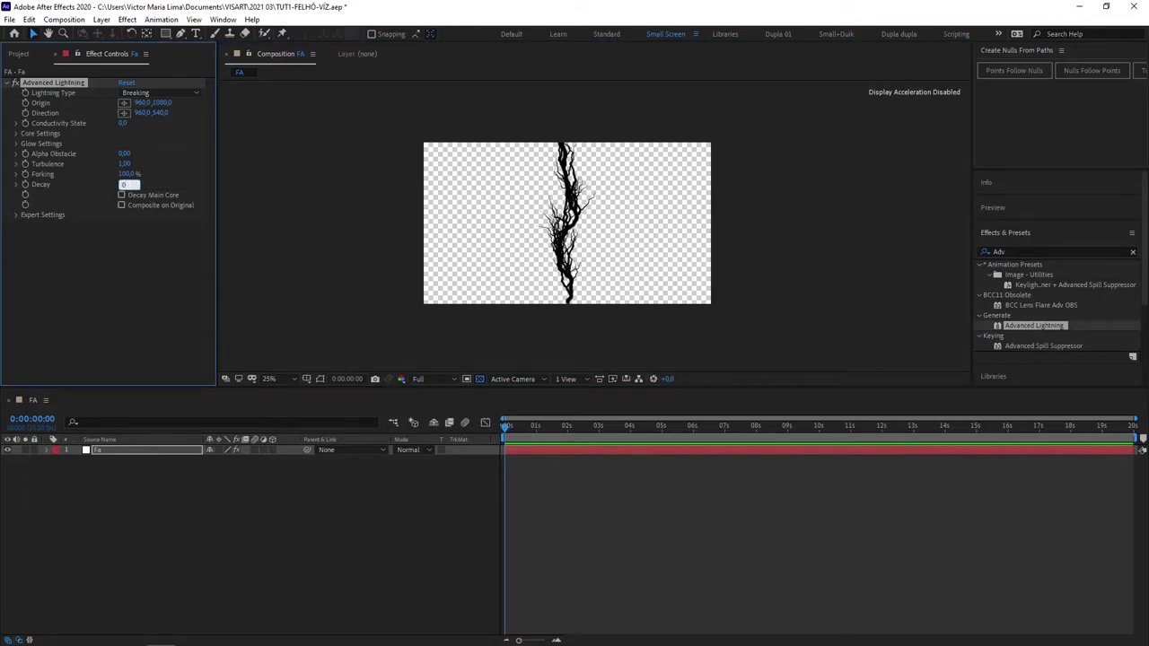
pyautogui.write(',25')
pyautogui.press('Return')
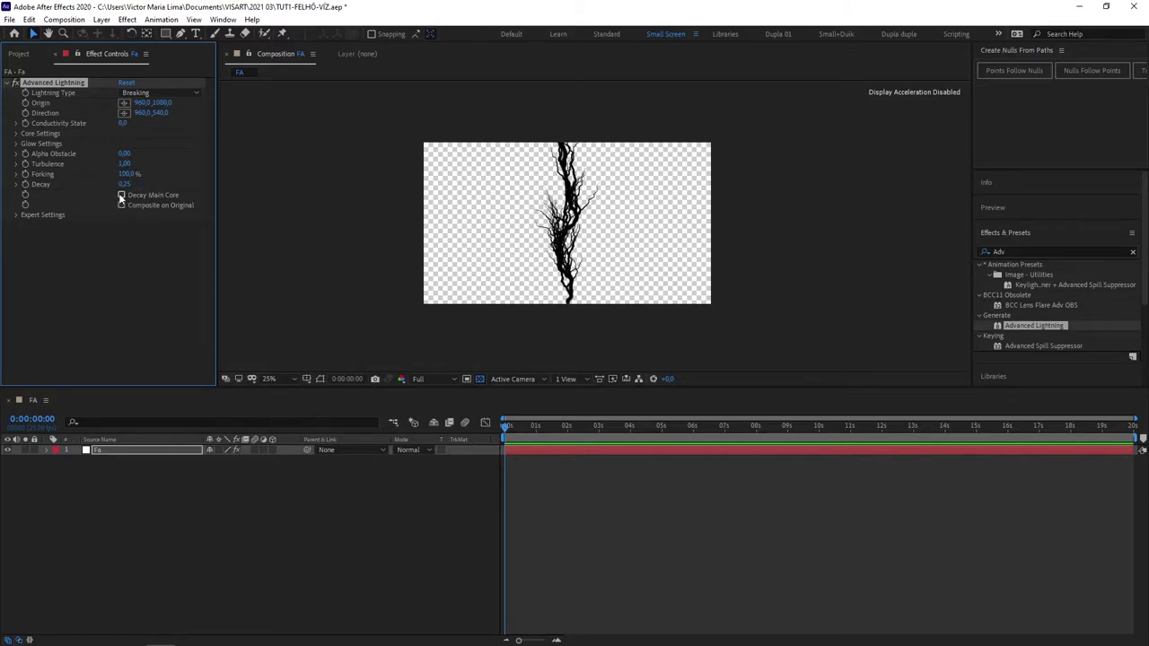
pyautogui.click(121, 195)
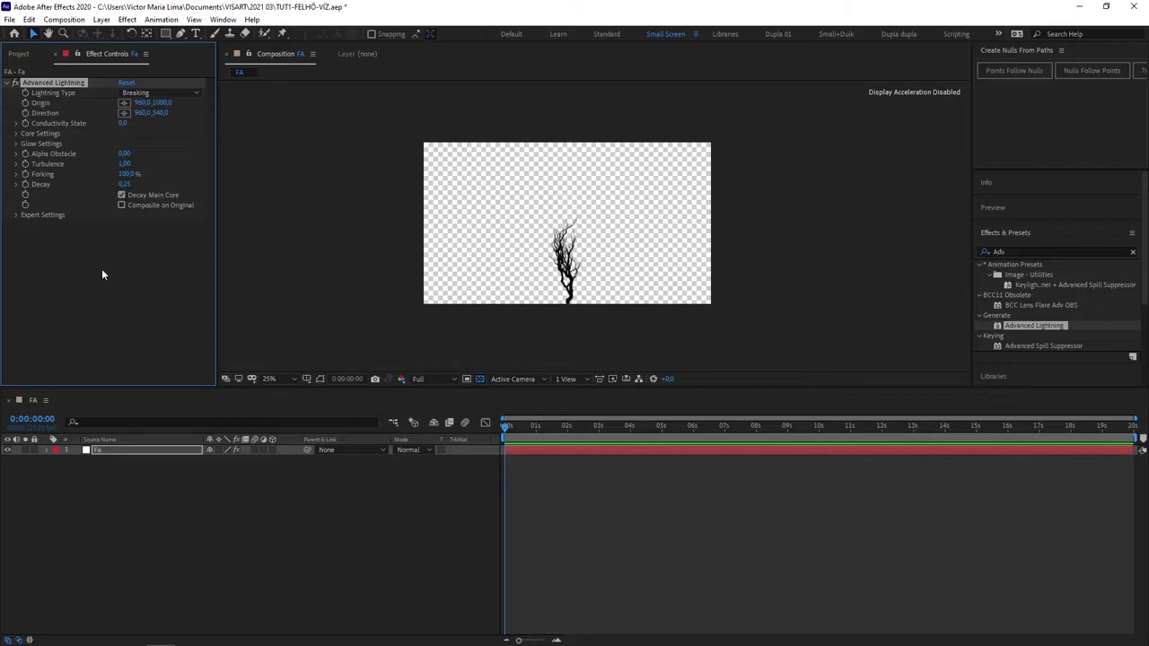
# In Expert Settings, set the lightning Complexity to 5
pyautogui.click(17, 214)
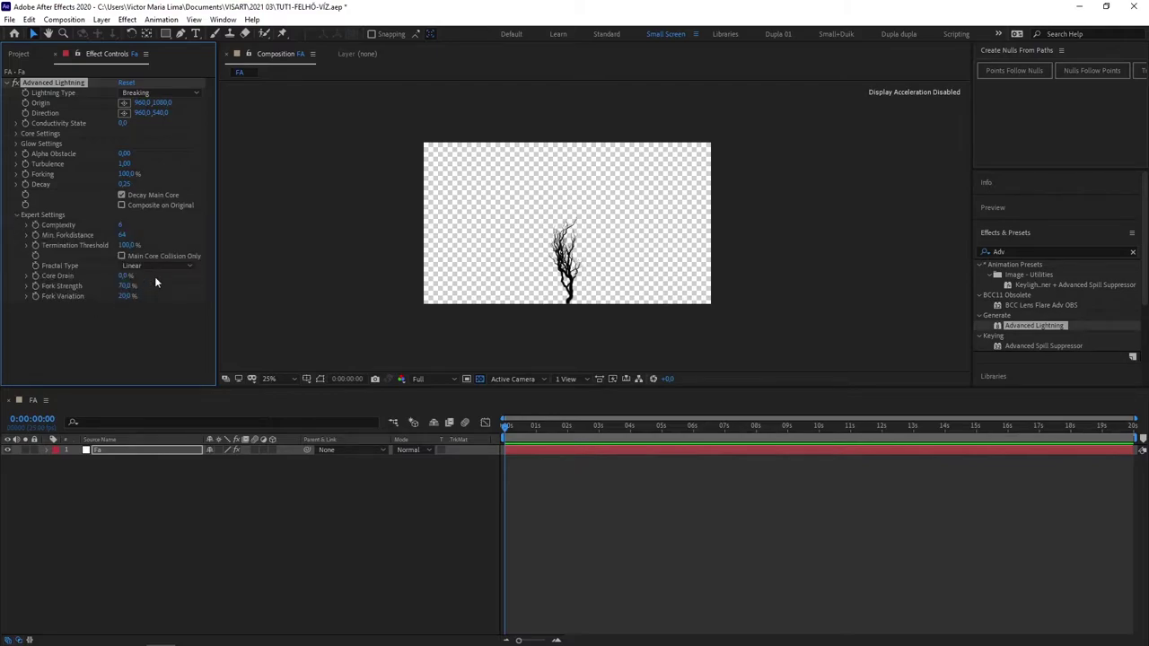
pyautogui.click(119, 226)
pyautogui.write('5')
pyautogui.press('Return')
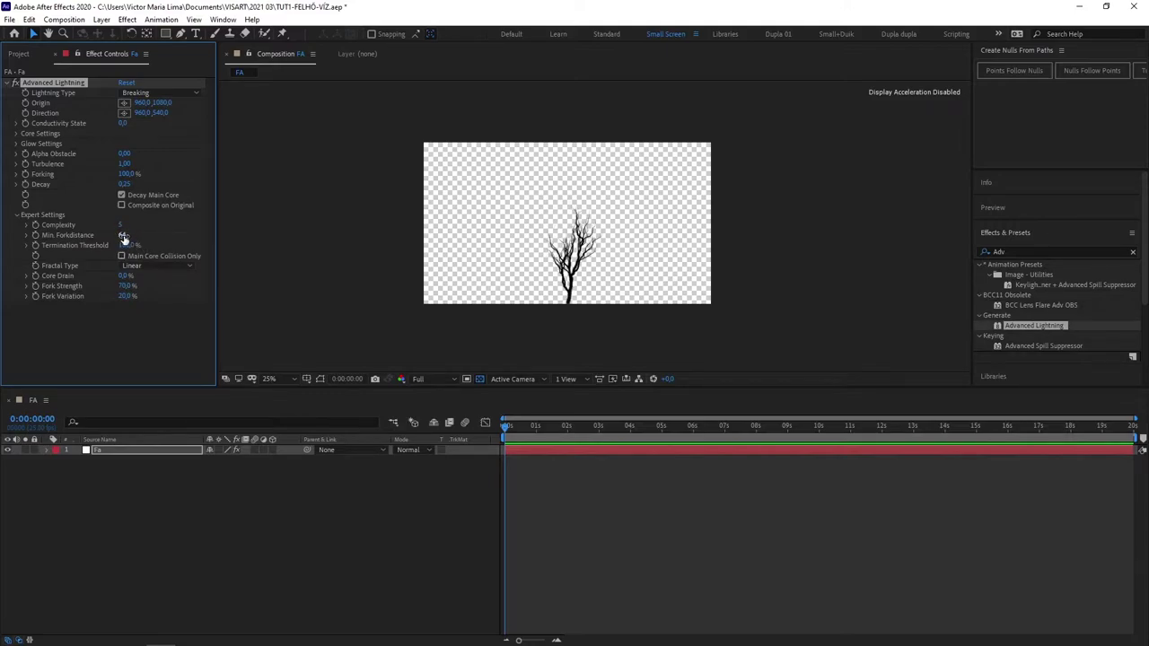
pyautogui.click(97, 300)
# Set Min. Forkdistance to 55
pyautogui.click(122, 236)
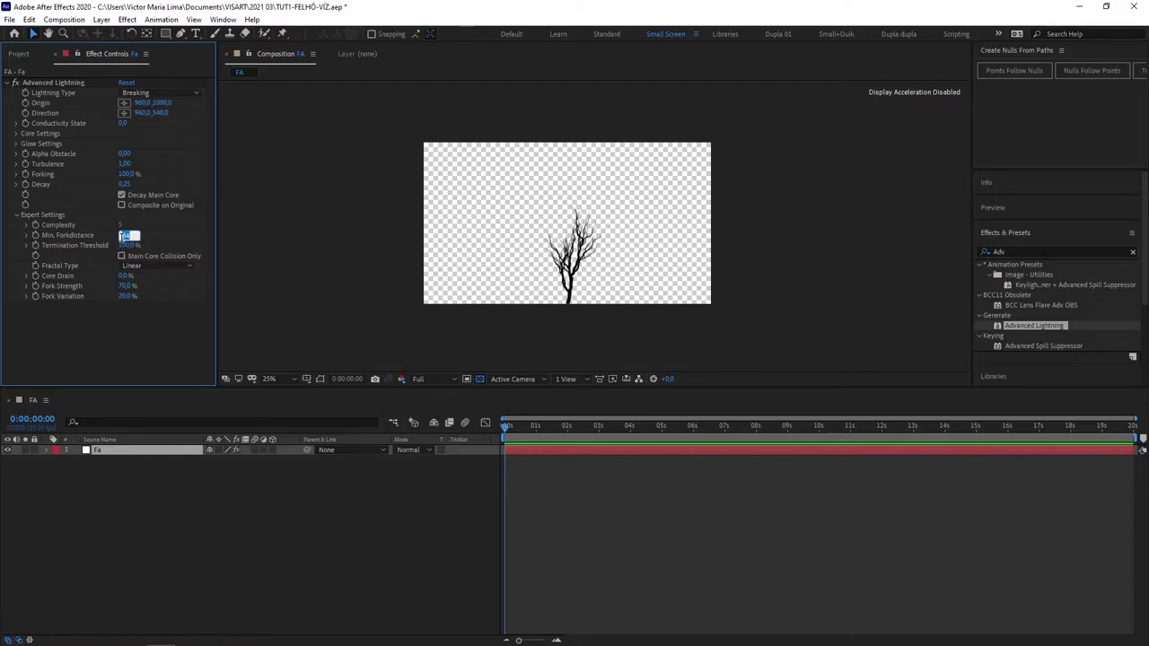
pyautogui.write('55')
pyautogui.press('Return')
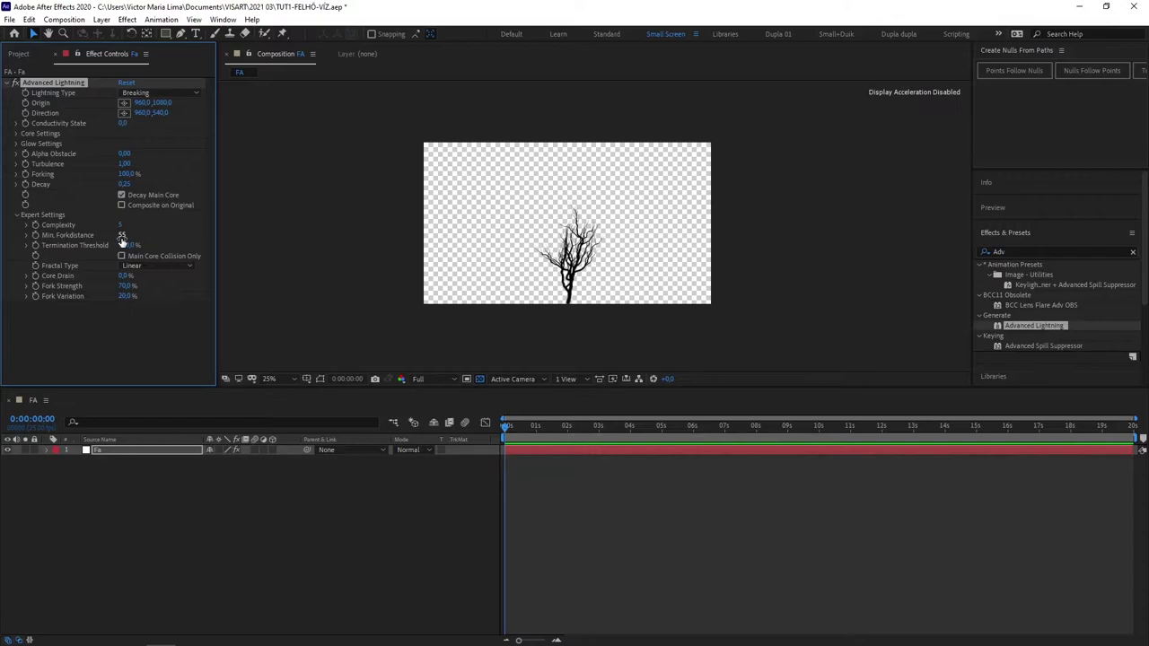
pyautogui.moveTo(122, 238)
pyautogui.mouseDown()
pyautogui.moveTo(136, 234)
pyautogui.moveTo(72, 232)
pyautogui.moveTo(248, 231)
pyautogui.moveTo(126, 236)
pyautogui.mouseUp()
pyautogui.click(125, 236)
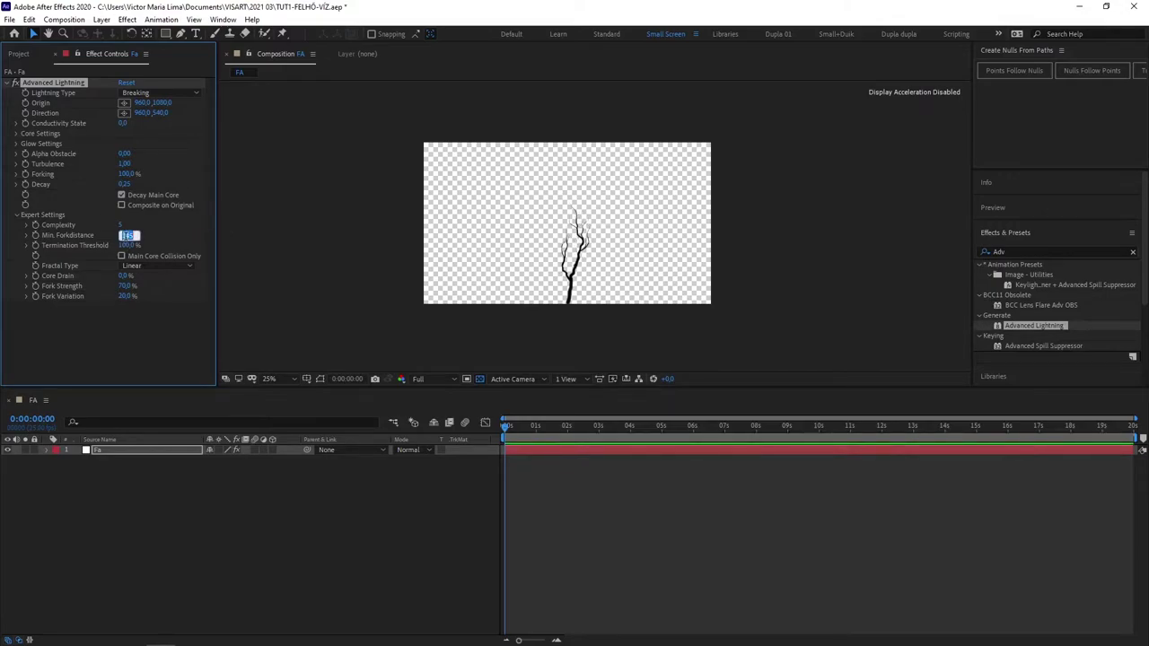
pyautogui.write('55')
pyautogui.press('Return')
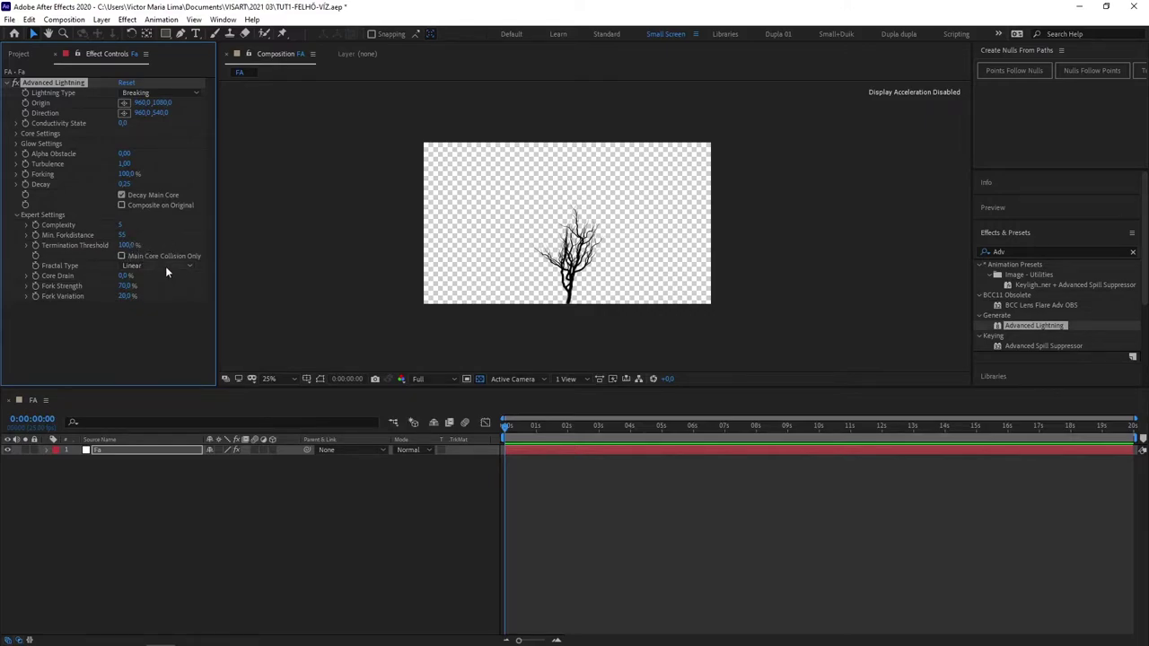
# Switch Fractal Type to Semi Linear, raise Core Drain, set Fork Strength 40%, Fork Variation 100%
pyautogui.click(165, 265)
pyautogui.click(158, 292)
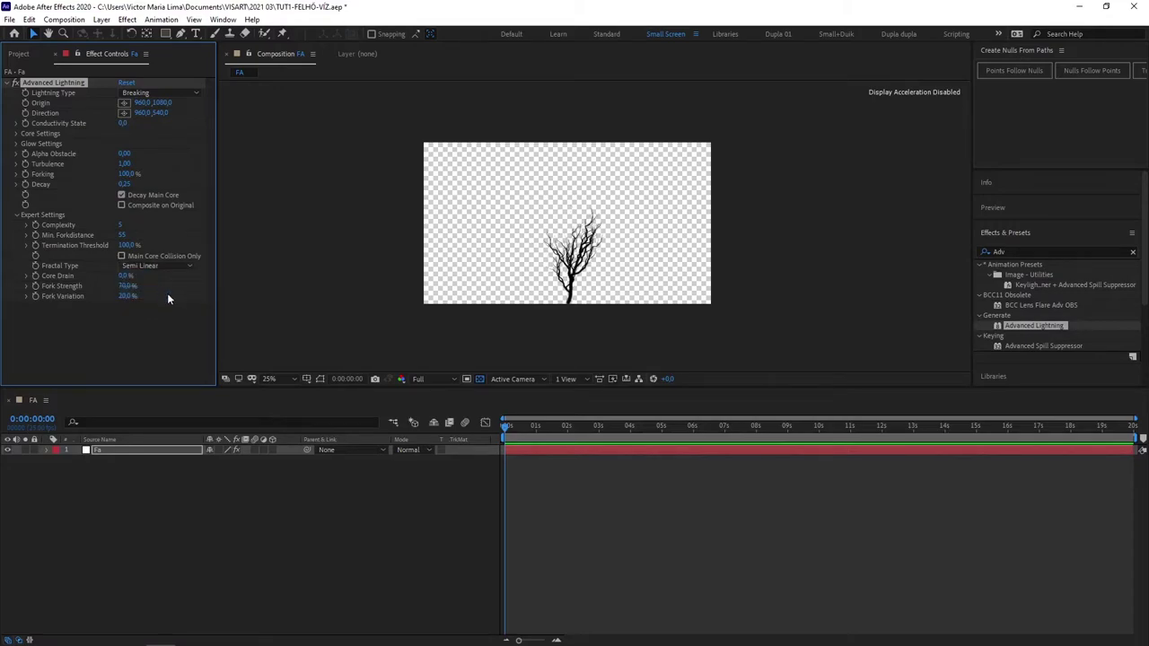
pyautogui.moveTo(123, 276)
pyautogui.mouseDown()
pyautogui.moveTo(214, 267)
pyautogui.moveTo(166, 252)
pyautogui.mouseUp()
pyautogui.click(127, 285)
pyautogui.write('40')
pyautogui.press('Return')
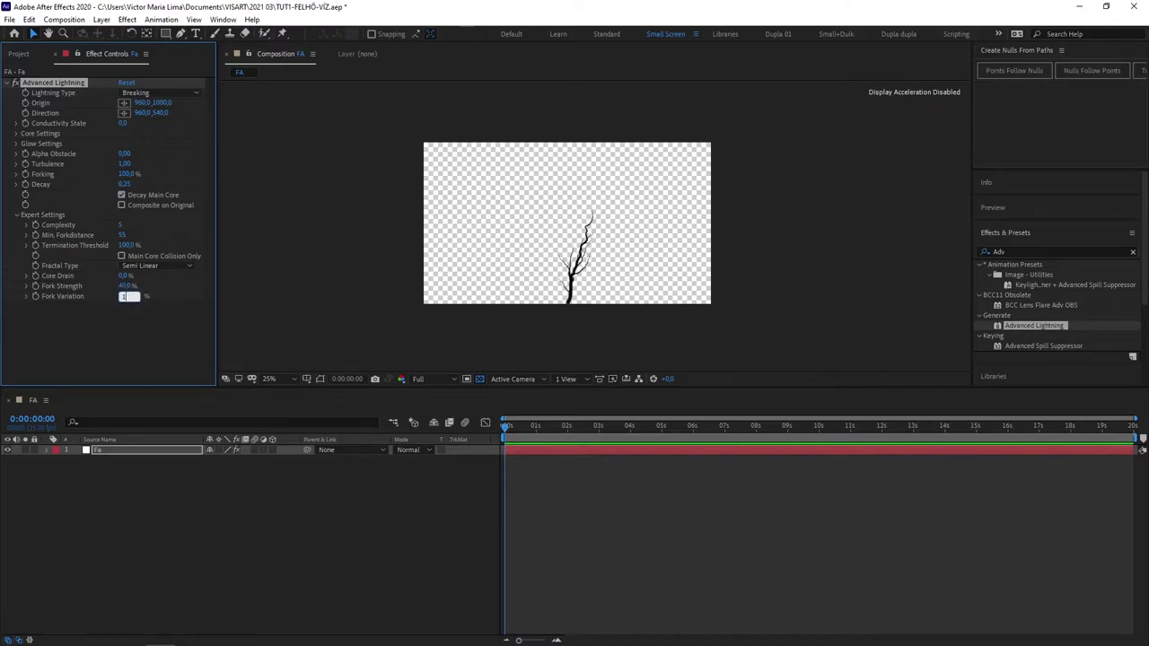
pyautogui.click(125, 297)
pyautogui.press('Return')
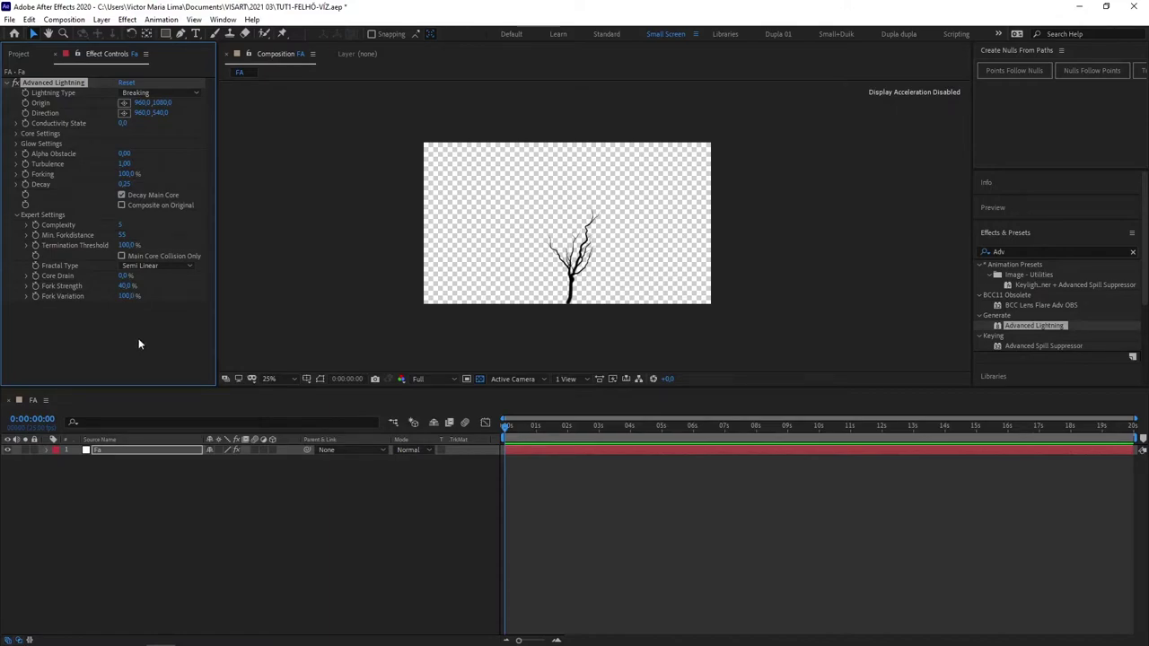
# Raise Fork Strength to 60% and keep Min. Forkdistance at 55
pyautogui.moveTo(131, 272); pyautogui.dragTo(120, 273)
pyautogui.moveTo(124, 285); pyautogui.dragTo(134, 286)
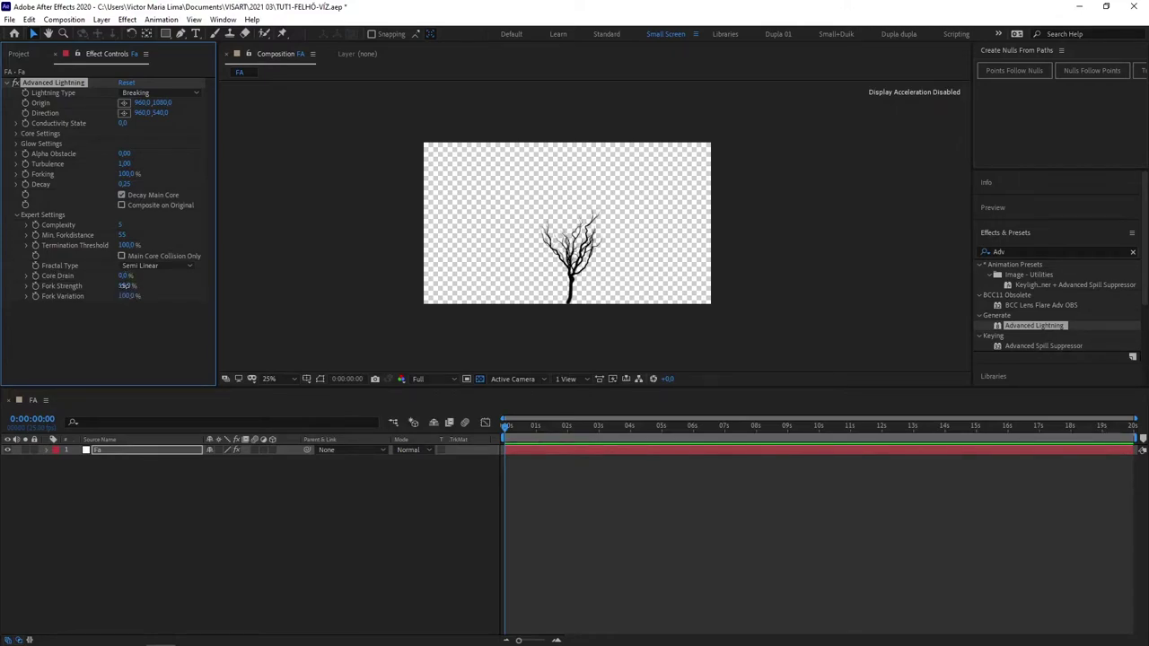
pyautogui.click(128, 285)
pyautogui.write('60')
pyautogui.press('Return')
pyautogui.moveTo(124, 236); pyautogui.dragTo(129, 235)
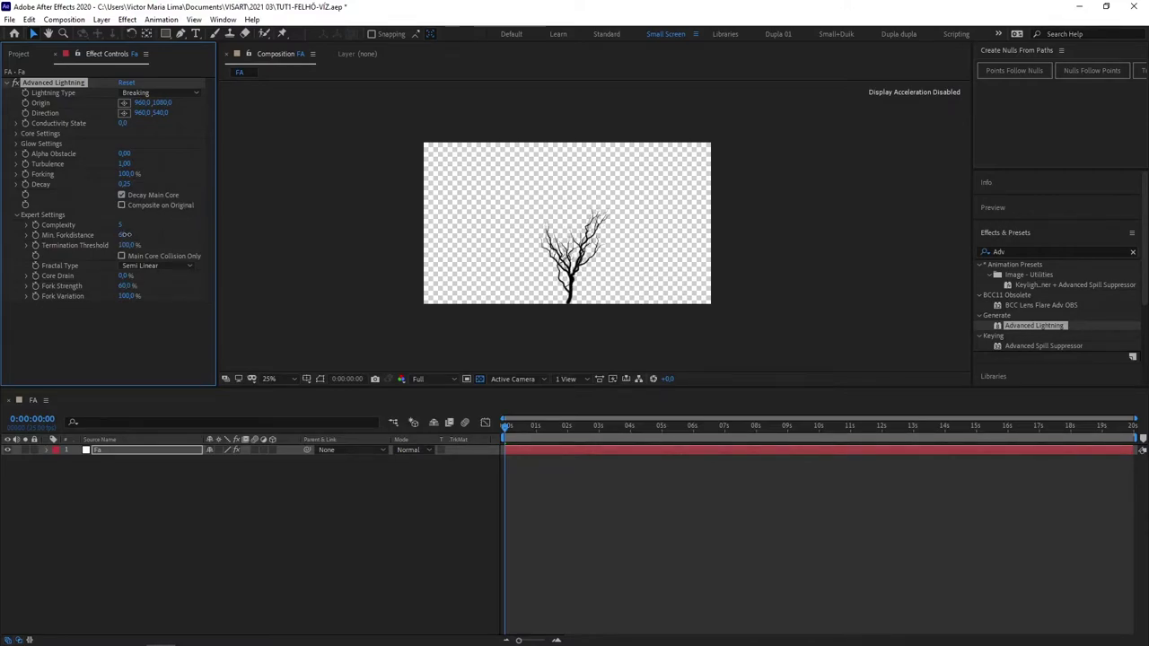
pyautogui.click(129, 236)
pyautogui.write('55')
pyautogui.press('Return')
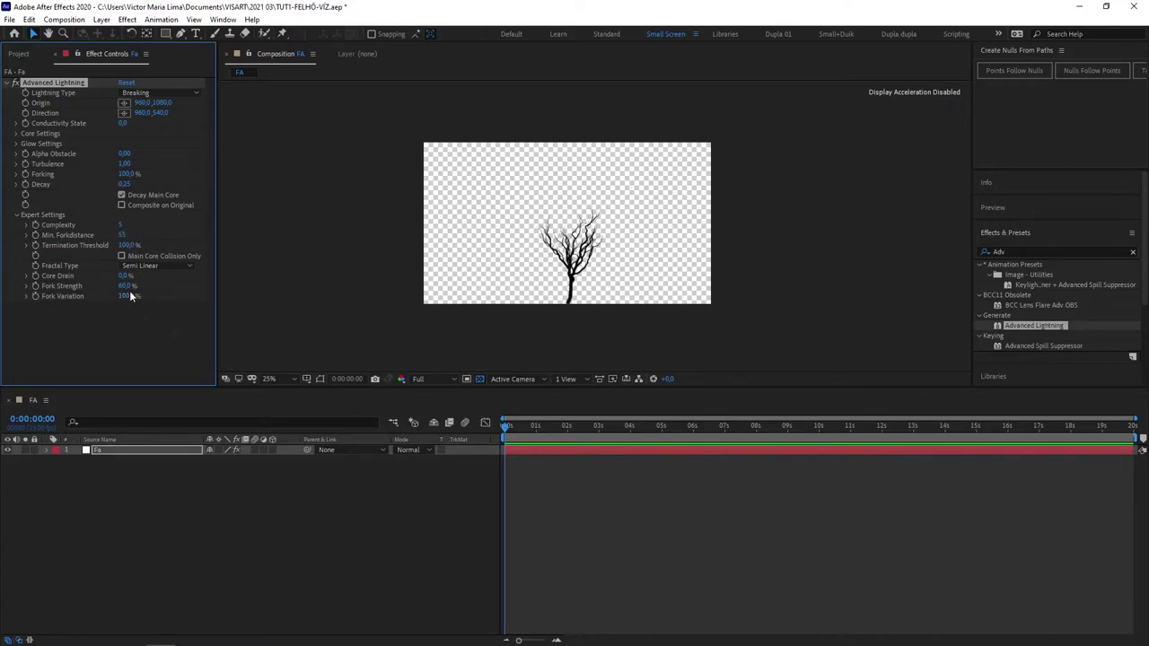
# Zoom the viewer in to inspect the tree's branches, then back out to 100%
pyautogui.scroll(2, 585, 287)
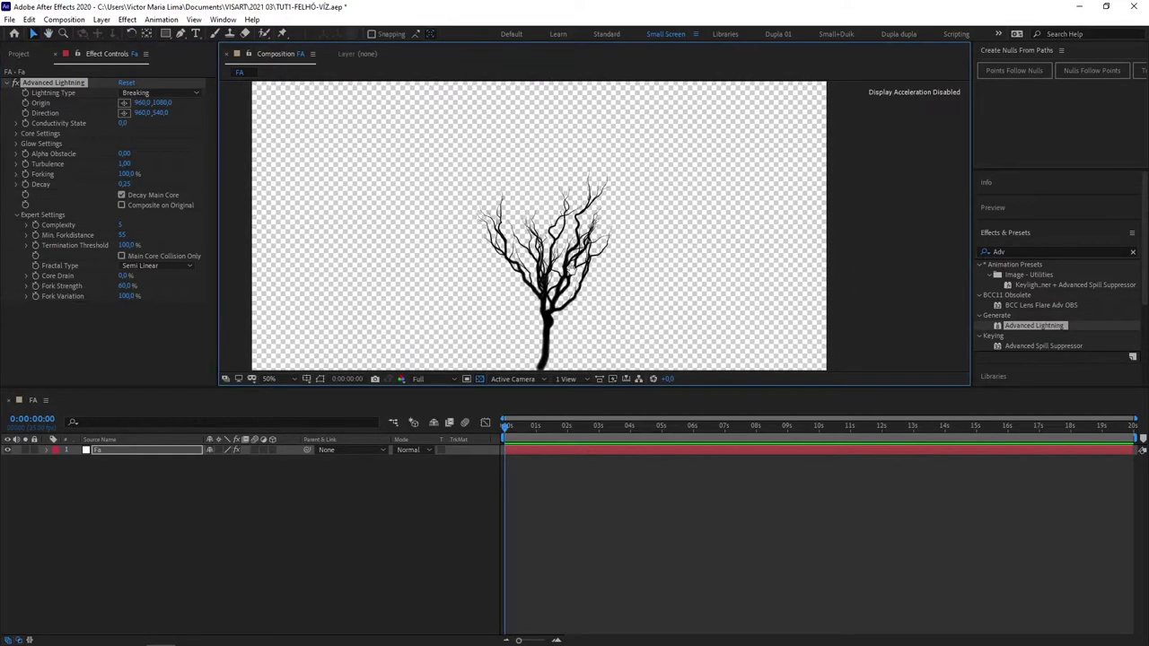
pyautogui.scroll(2, 562, 355)
pyautogui.scroll(1, 562, 355)
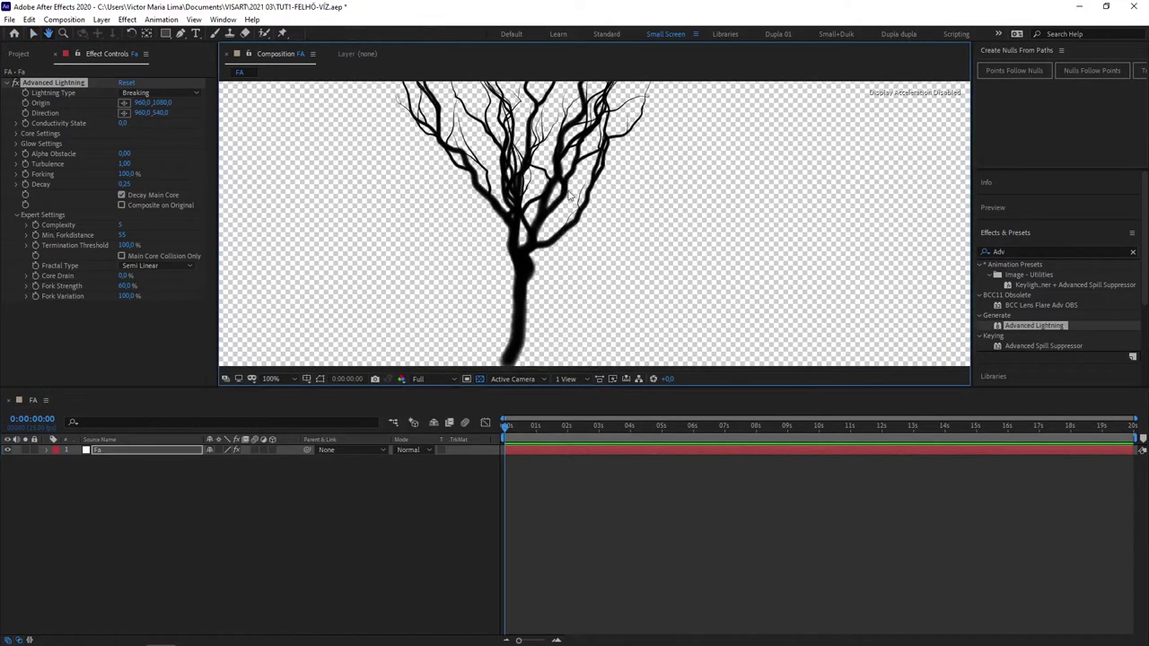
pyautogui.scroll(1, 550, 197)
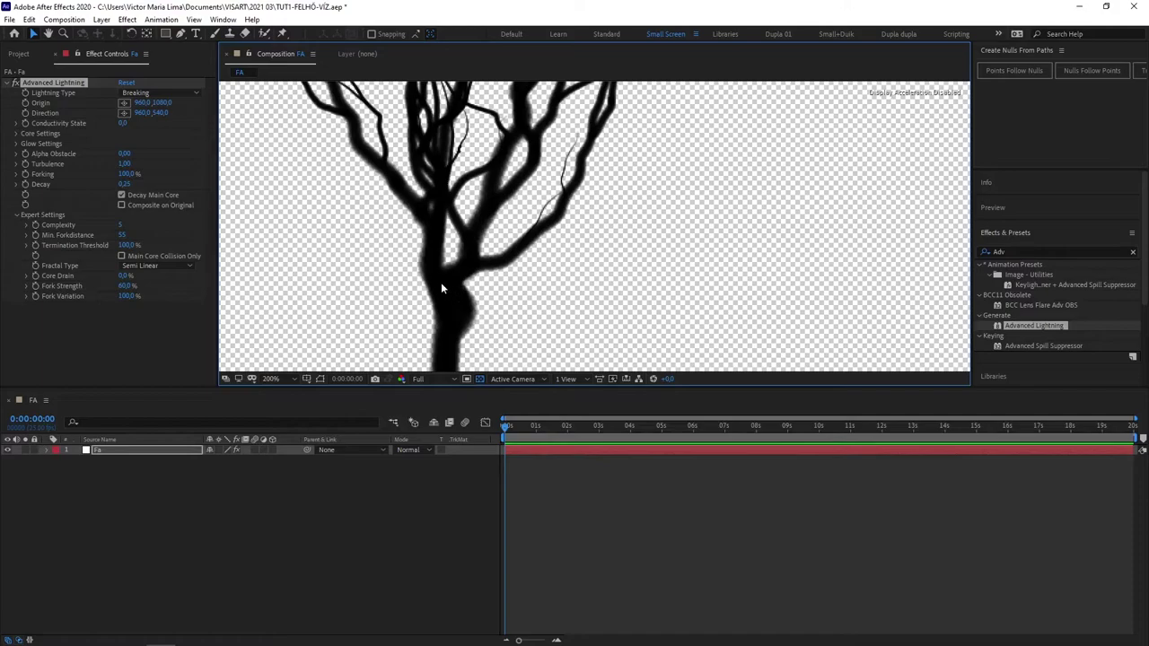
pyautogui.press(',')
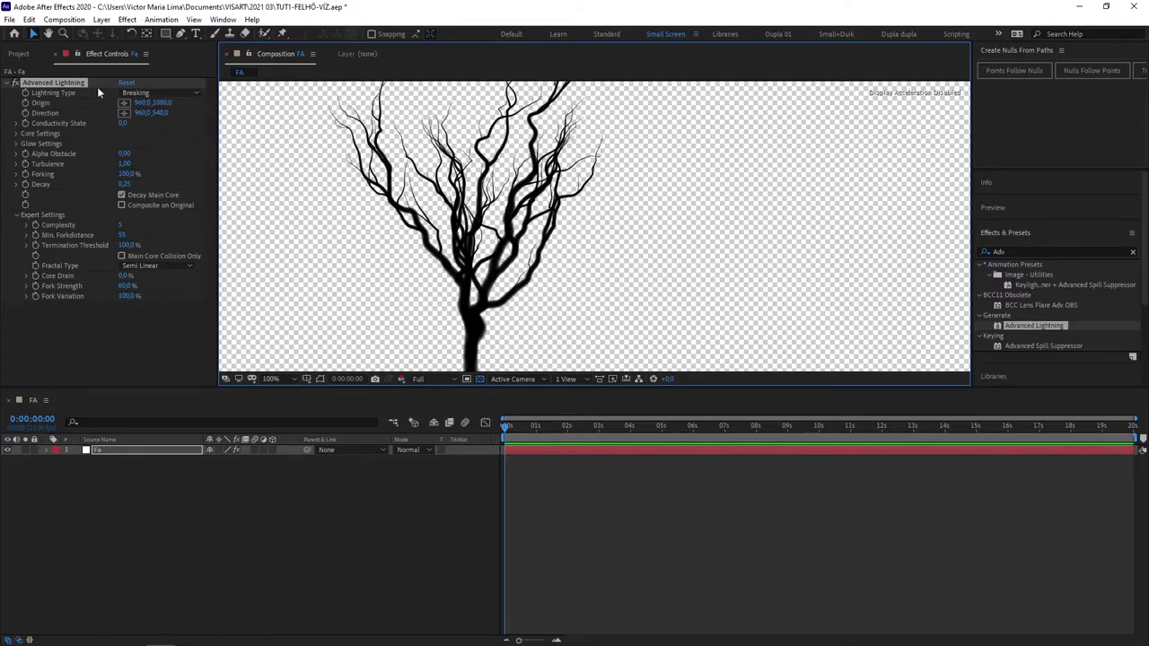
# Search 'matte choker' and add Matte Choker below Advanced Lightning on the Fa layer
pyautogui.click(1020, 251)
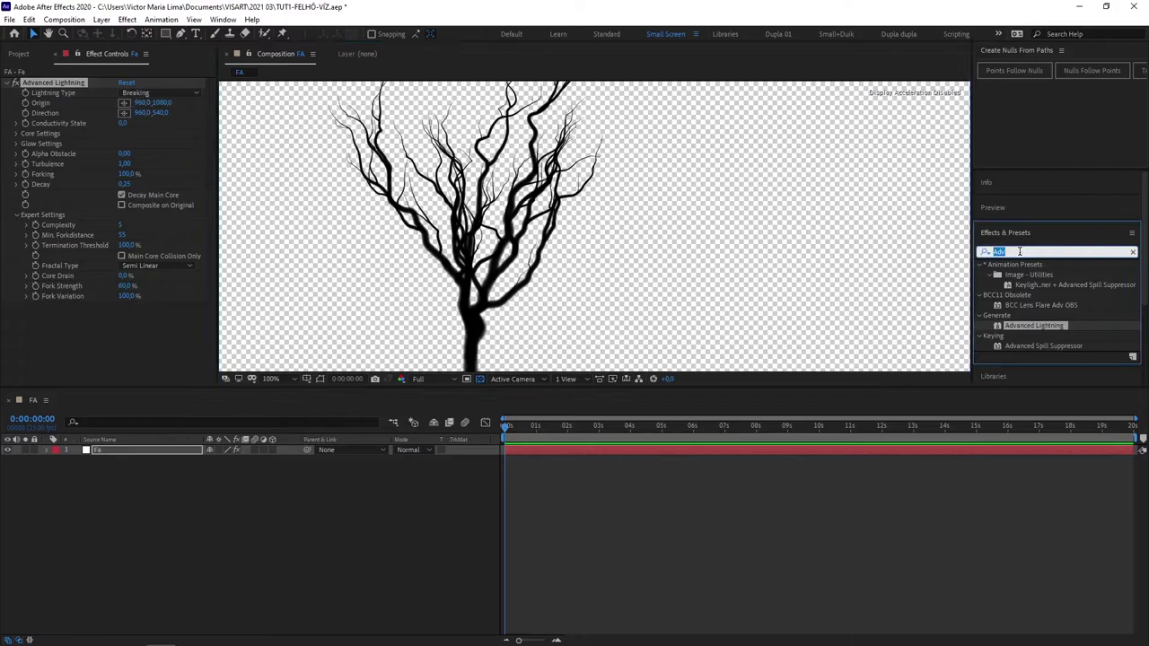
pyautogui.write('matte')
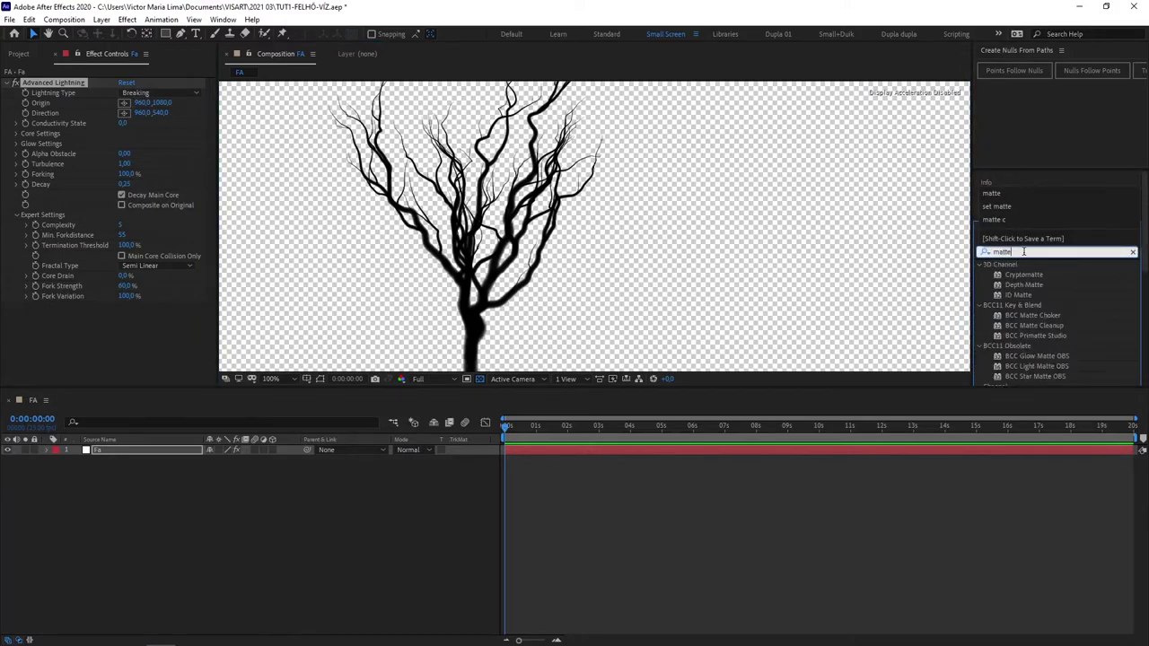
pyautogui.click(981, 265)
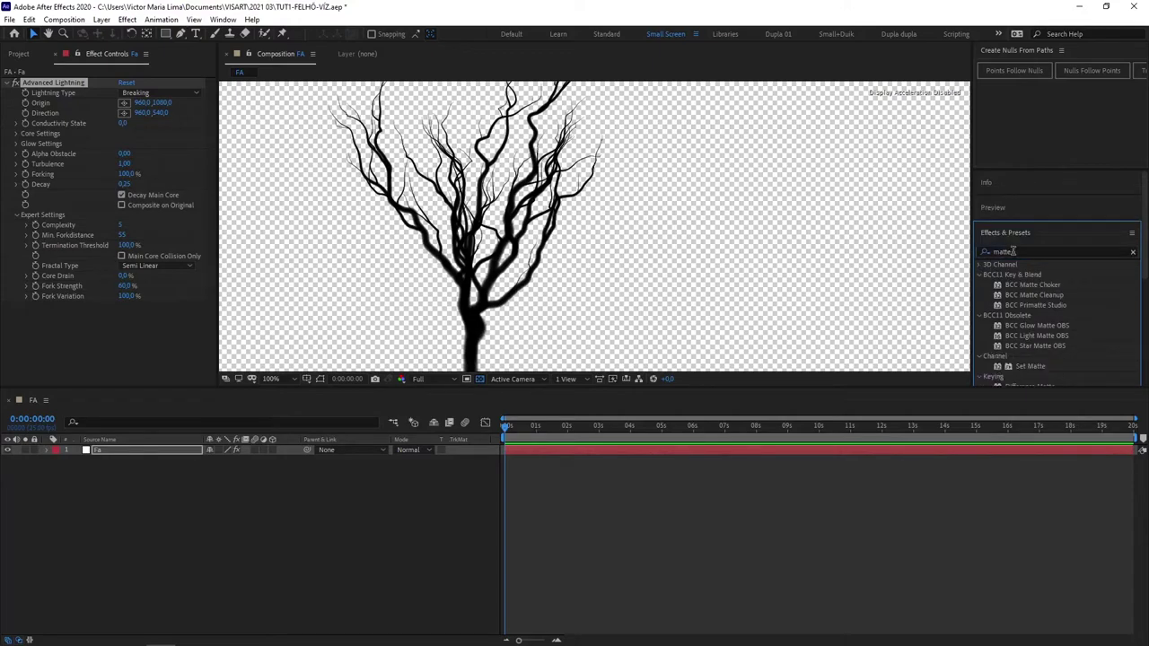
pyautogui.write(' choker')
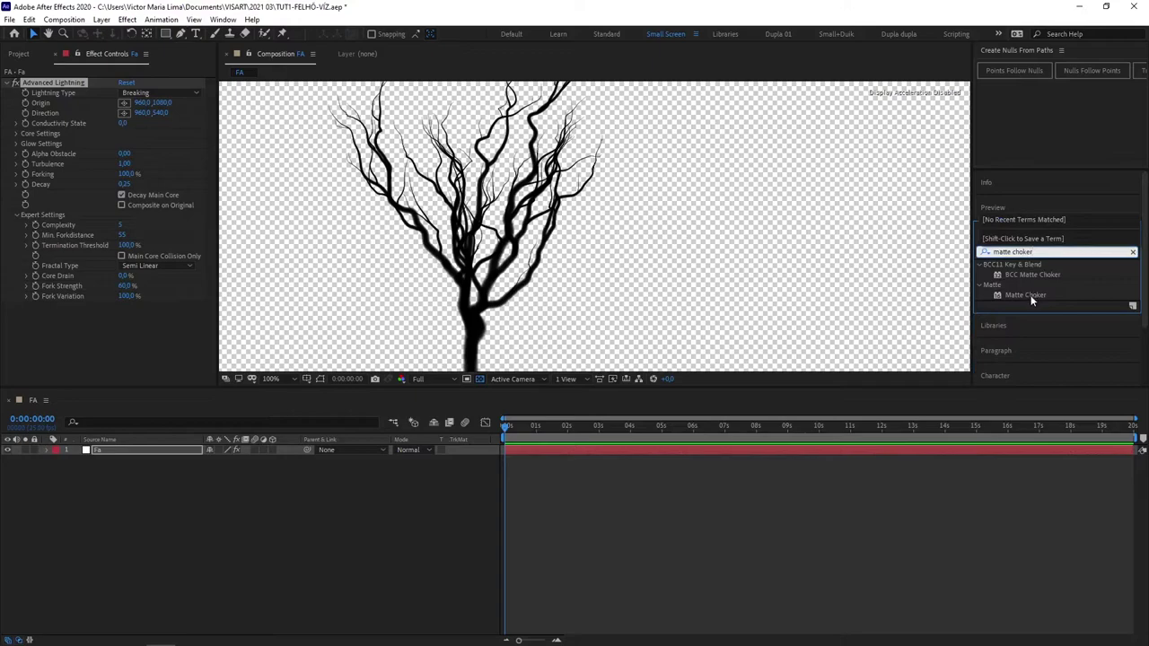
pyautogui.moveTo(1033, 301); pyautogui.dragTo(158, 318)
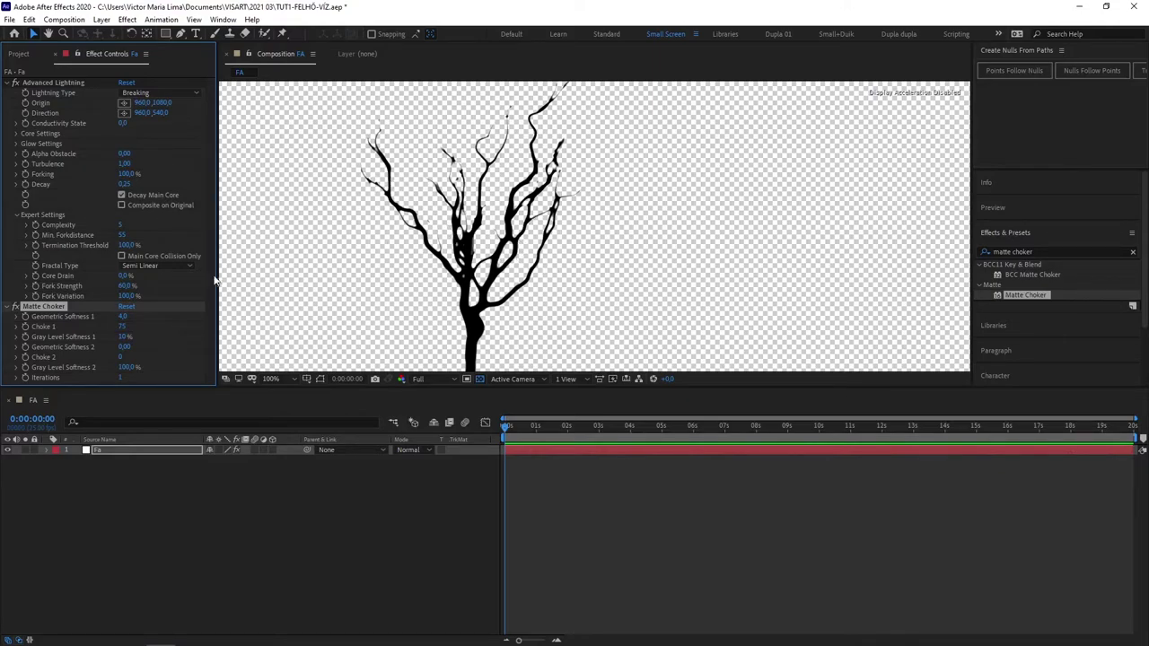
# Lower Matte Choker's Geometric Softness 1 and set Choke 1 to -127
pyautogui.click(123, 316)
pyautogui.write('0,')
pyautogui.press('Return')
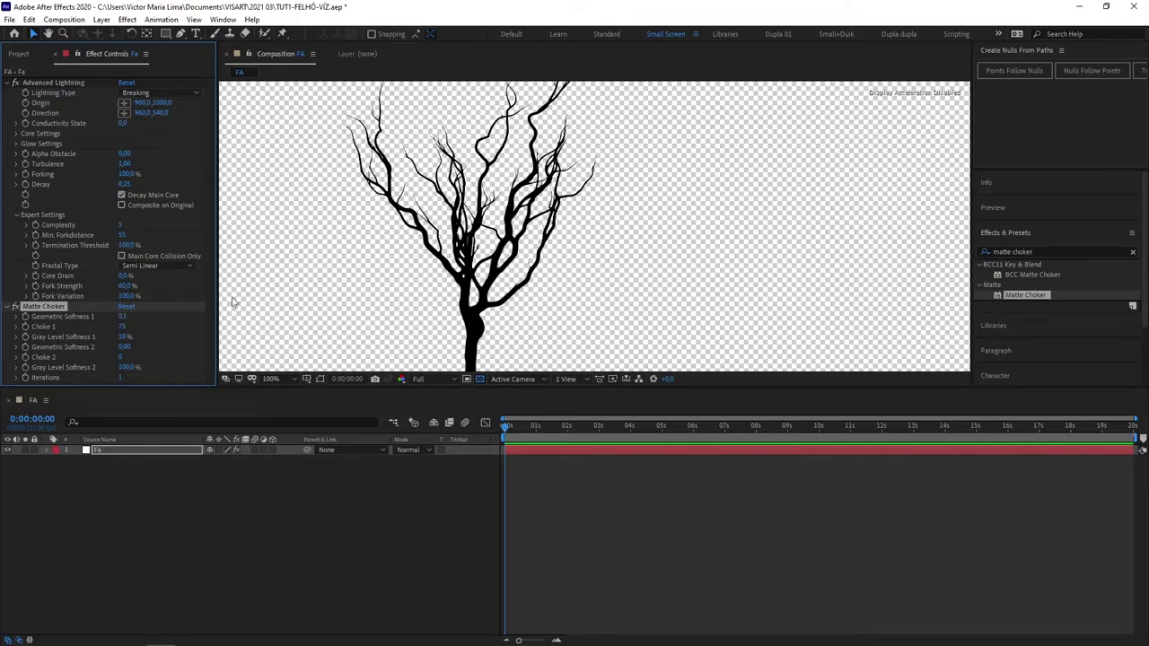
pyautogui.click(123, 327)
pyautogui.write('12')
pyautogui.press('Return')
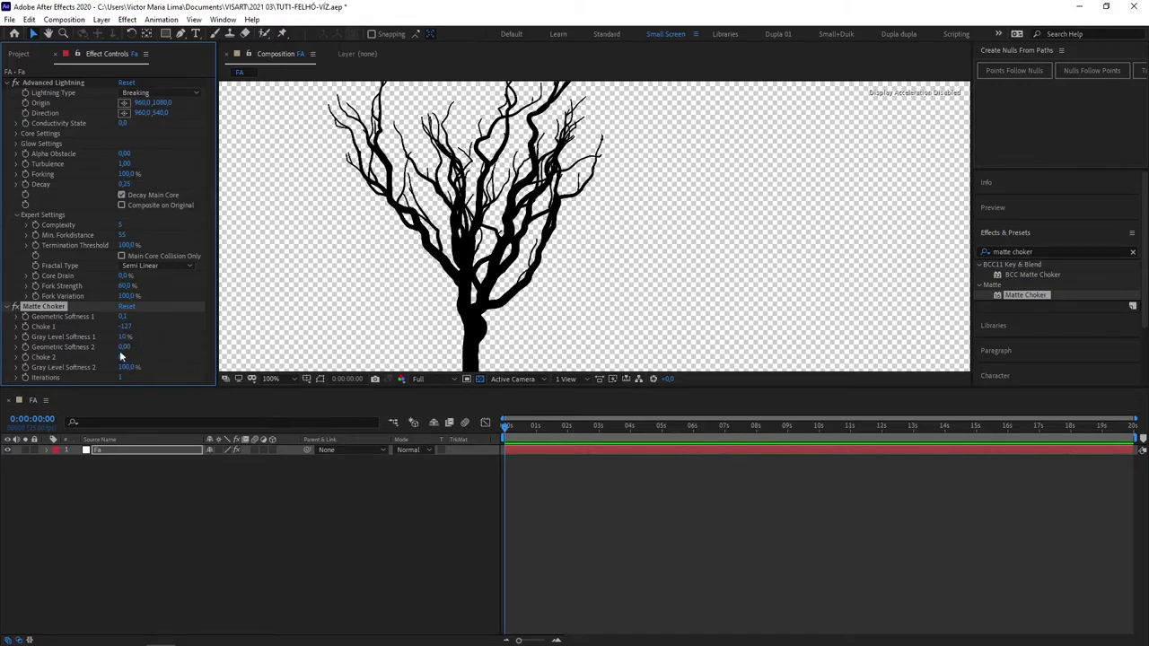
# Push Choke 2 to 127 and lower Geometric Softness 2 to 0,5
pyautogui.moveTo(120, 357); pyautogui.dragTo(146, 347)
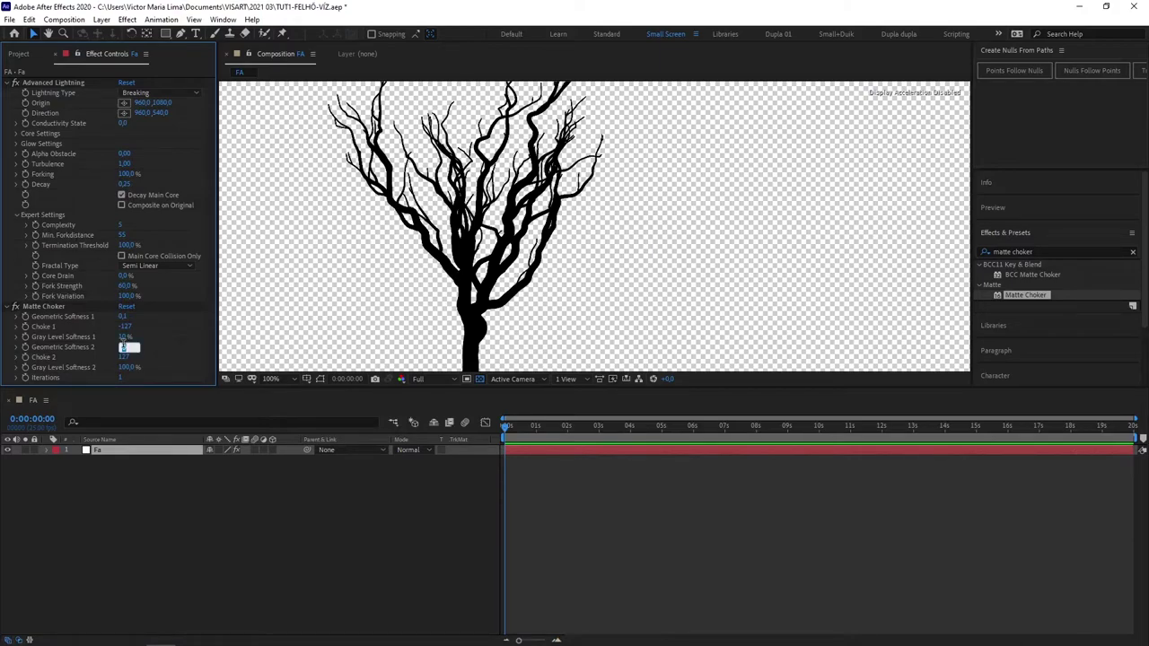
pyautogui.write('1')
pyautogui.press('Return')
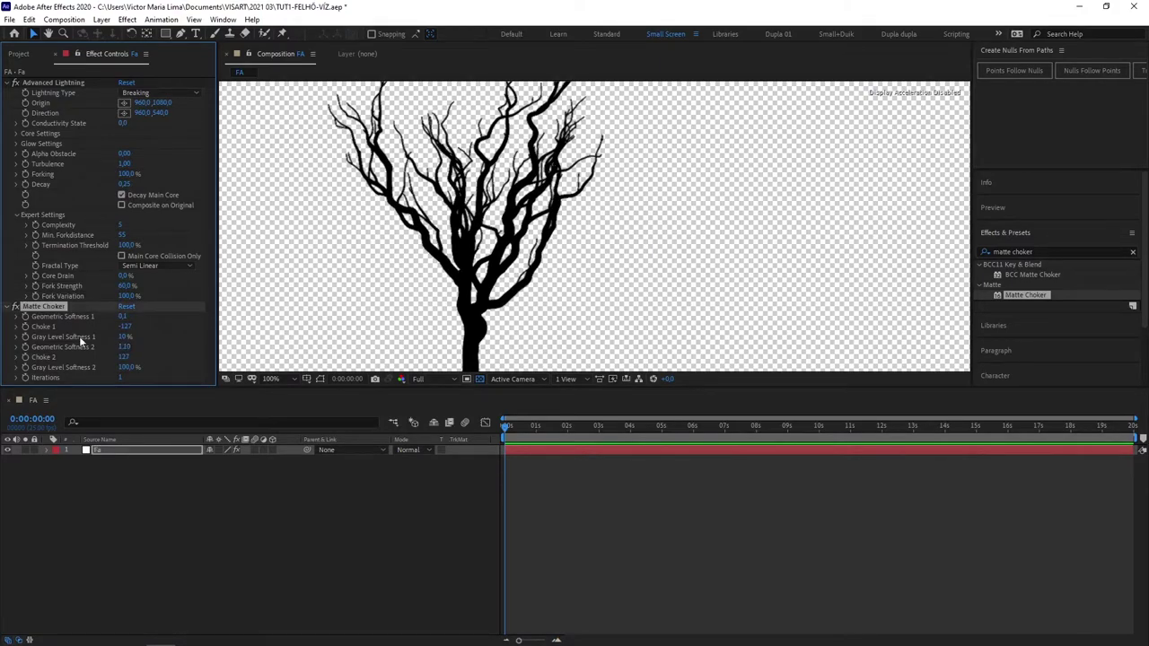
pyautogui.click(124, 346)
pyautogui.write('0')
pyautogui.write(',5')
pyautogui.press('Return')
pyautogui.press(',')
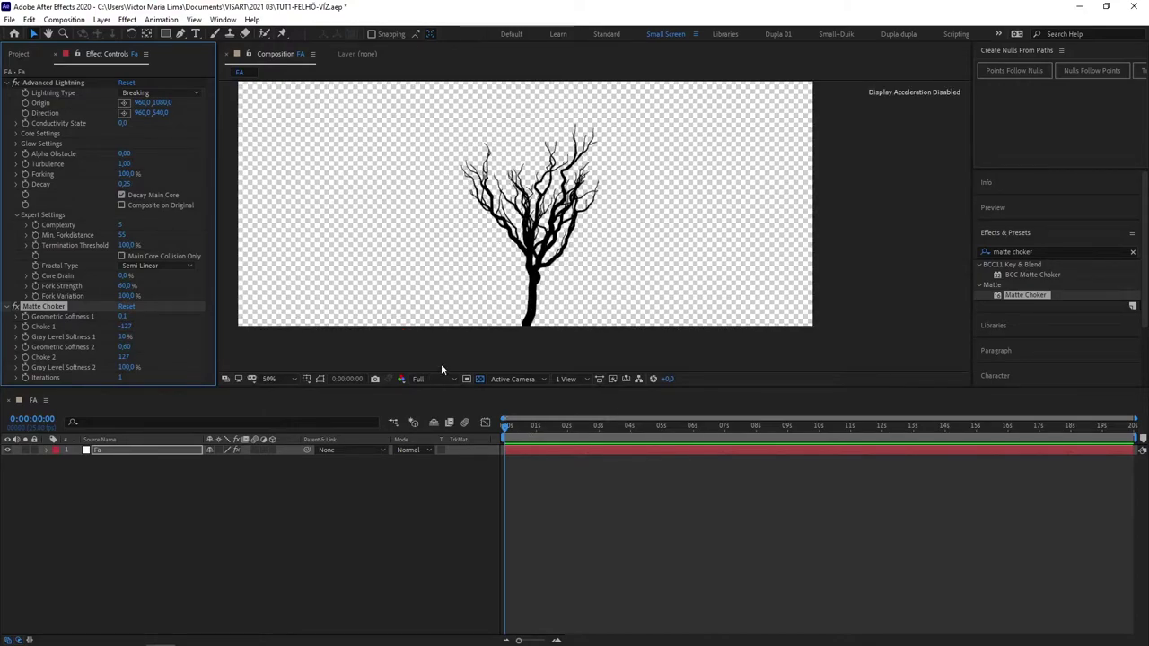
# Scrub Advanced Lightning's Core Drain up to 96% and set its first keyframe at frame zero
pyautogui.click(124, 275)
pyautogui.moveTo(157, 275); pyautogui.dragTo(158, 483)
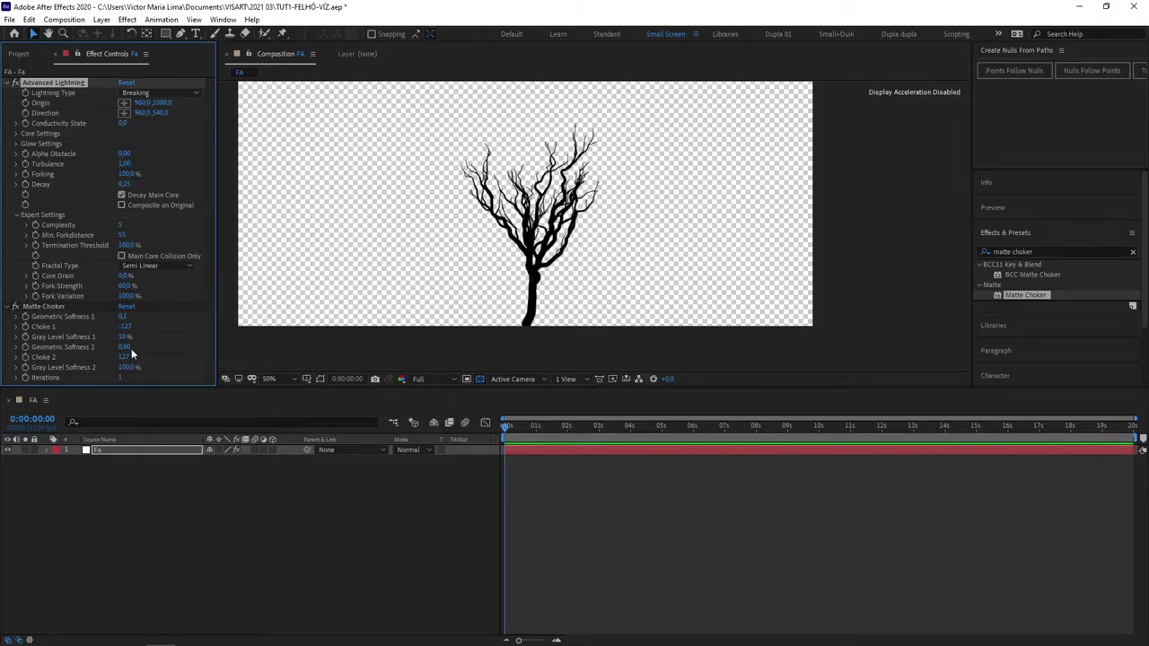
pyautogui.moveTo(125, 276); pyautogui.dragTo(208, 277)
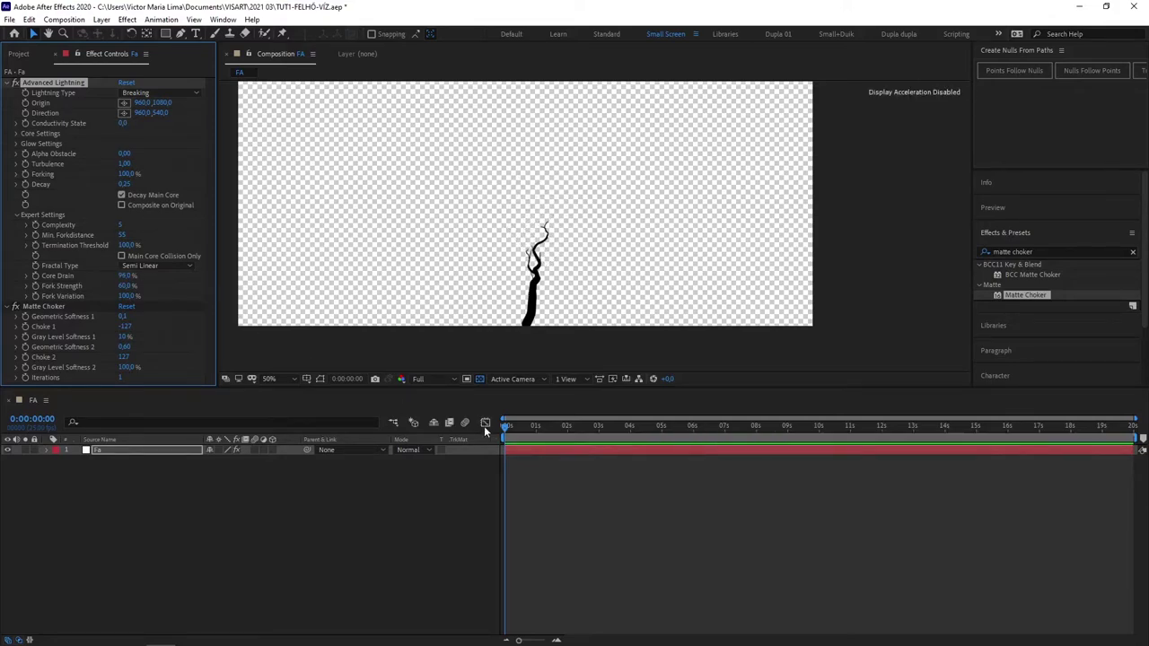
pyautogui.click(507, 426)
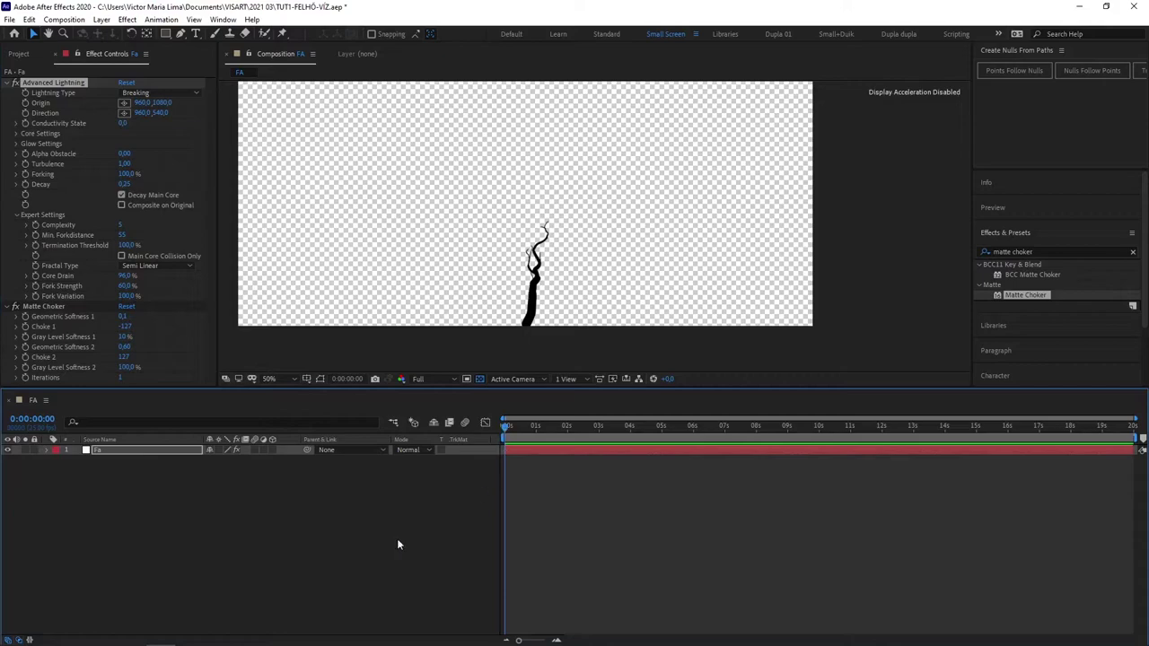
pyautogui.click(38, 282)
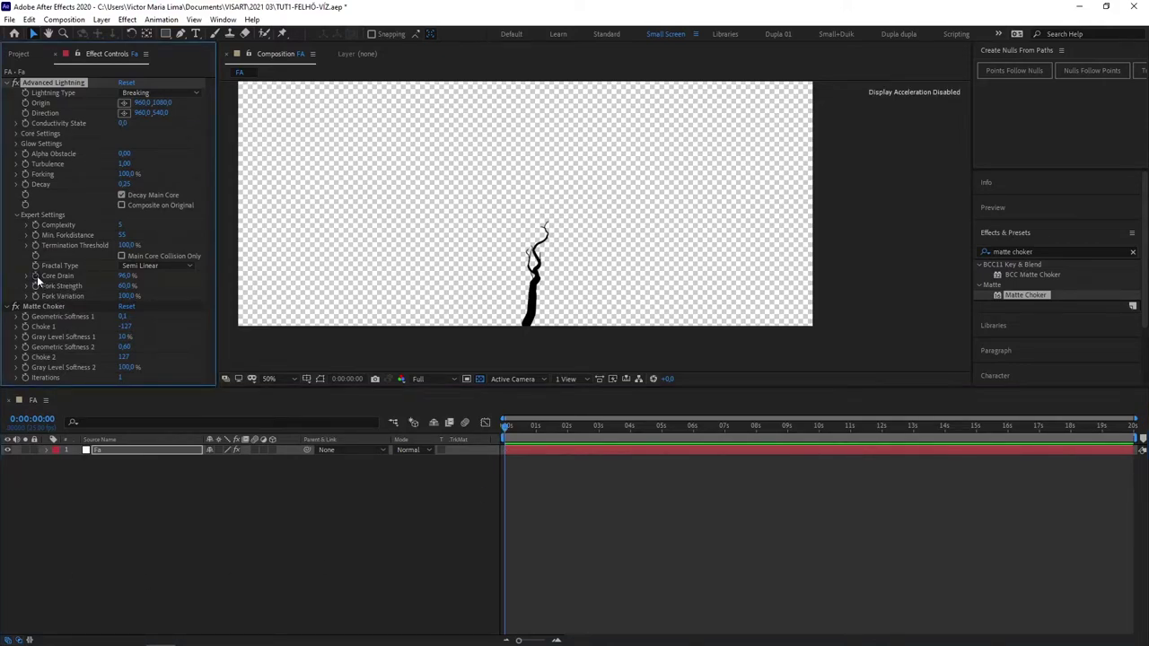
# Reveal the Fa layer's animated properties and set Core Drain to 0 at two seconds
pyautogui.click(137, 457)
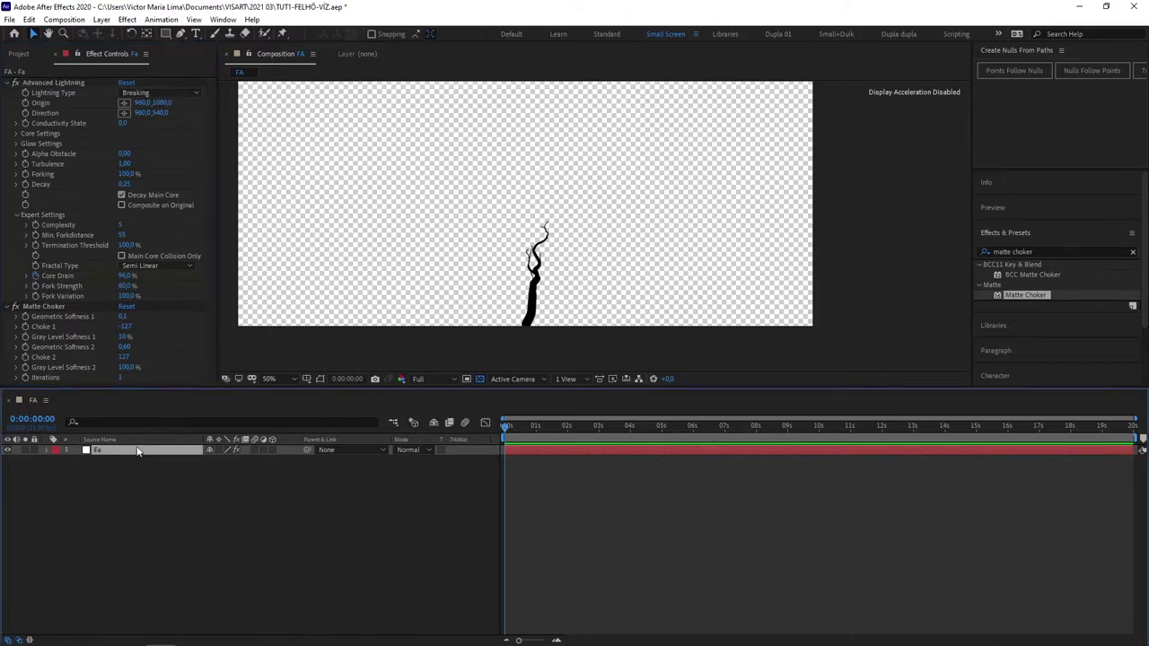
pyautogui.press('u')
pyautogui.moveTo(510, 432); pyautogui.dragTo(567, 431)
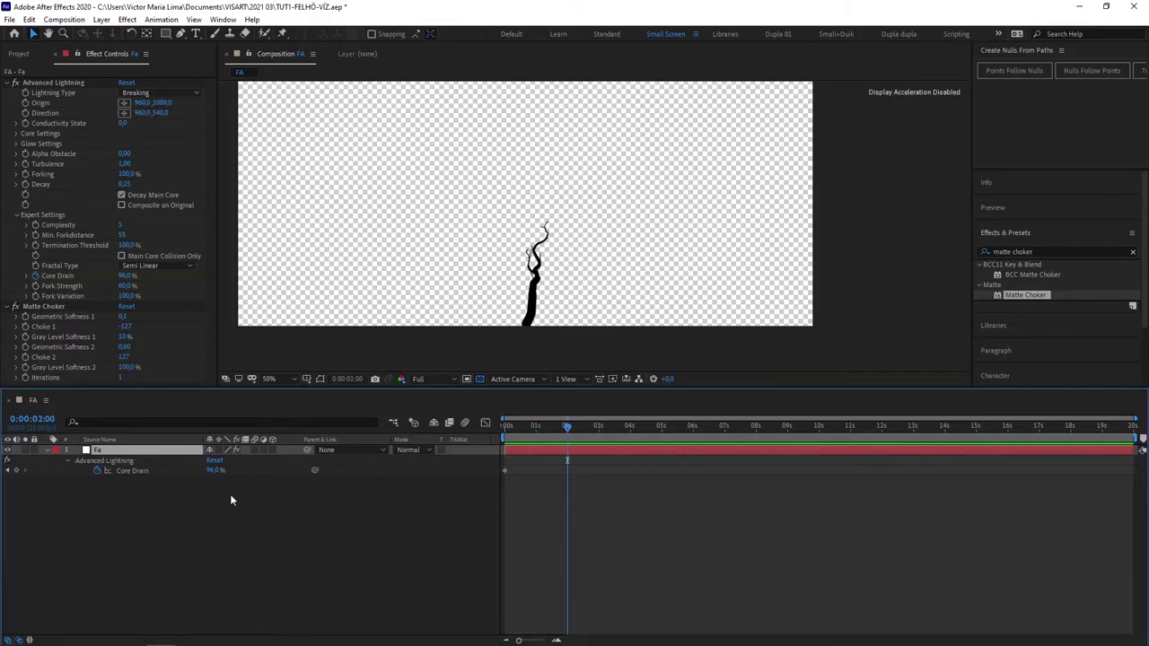
pyautogui.click(212, 471)
pyautogui.write('0')
pyautogui.press('Return')
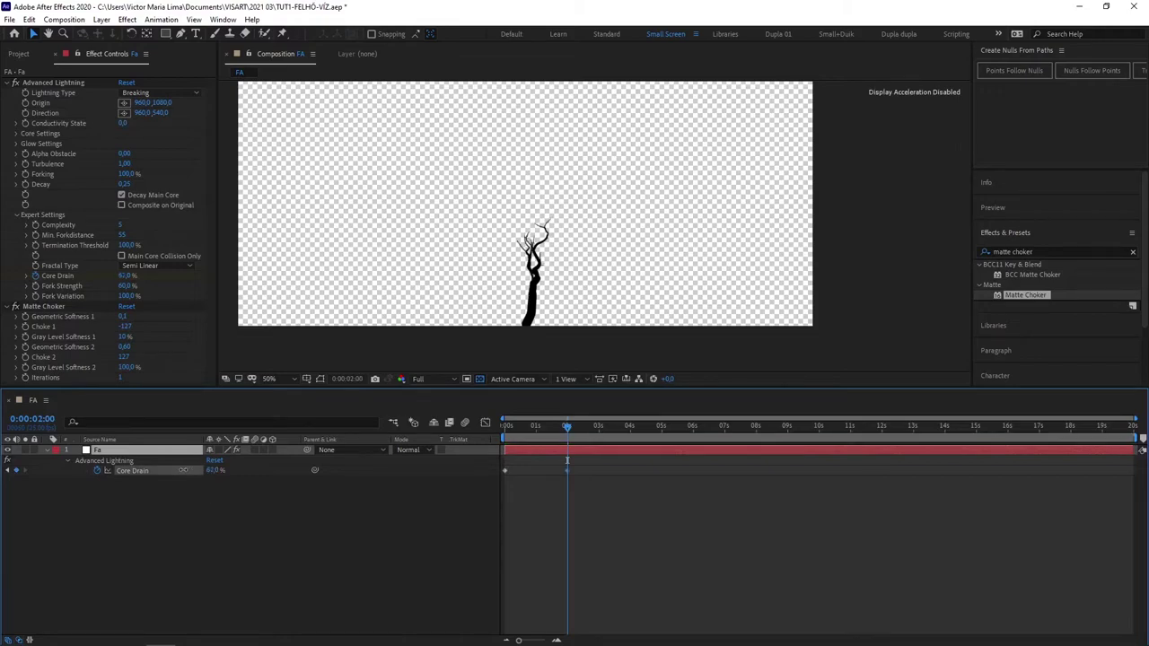
# Set Core Drain to 100% at 0s and apply Easy Ease to both keyframes
pyautogui.click(90, 461)
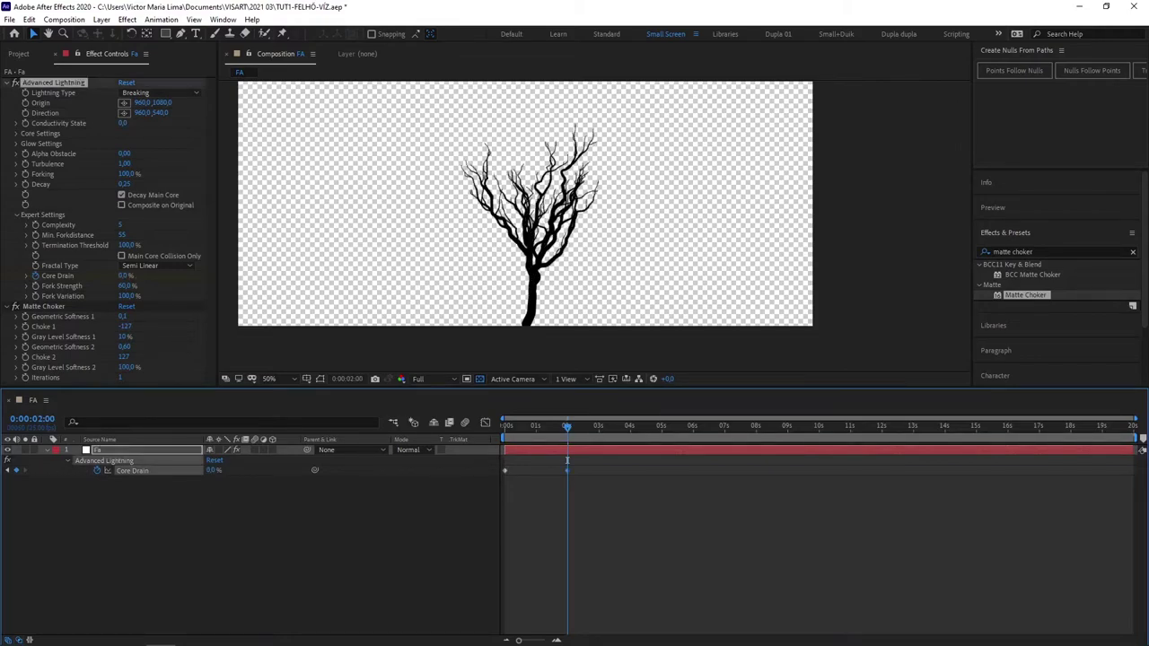
pyautogui.click(9, 470)
pyautogui.moveTo(212, 470); pyautogui.dragTo(218, 470)
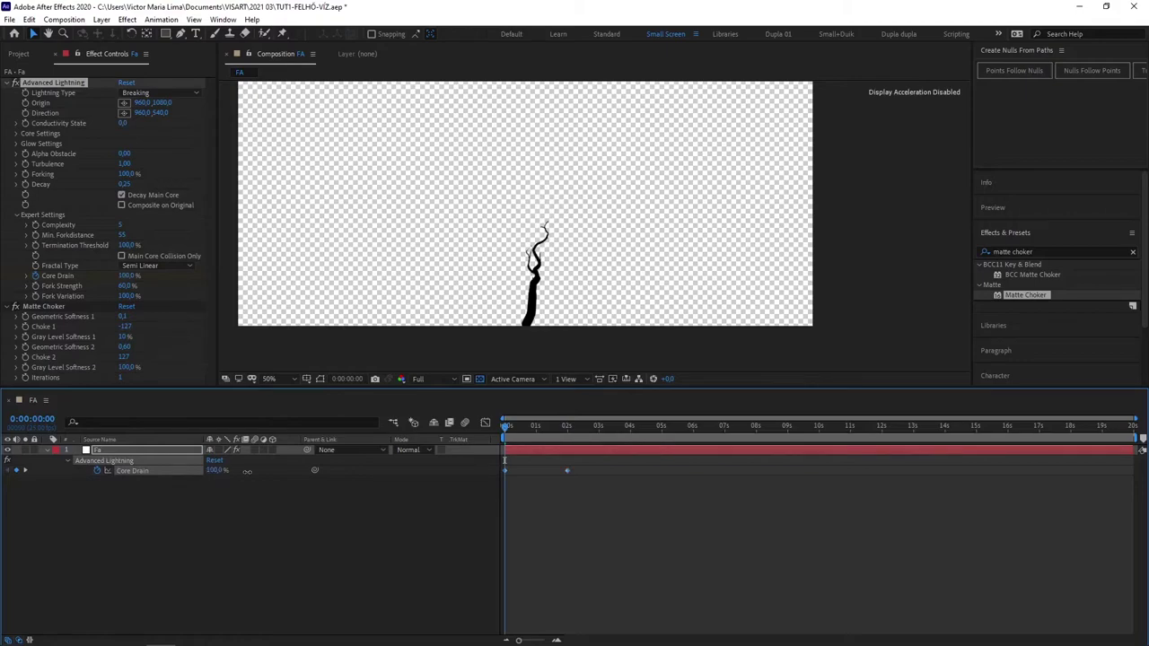
pyautogui.click(26, 470)
pyautogui.moveTo(568, 427)
pyautogui.mouseDown()
pyautogui.moveTo(517, 440)
pyautogui.moveTo(434, 431)
pyautogui.mouseUp()
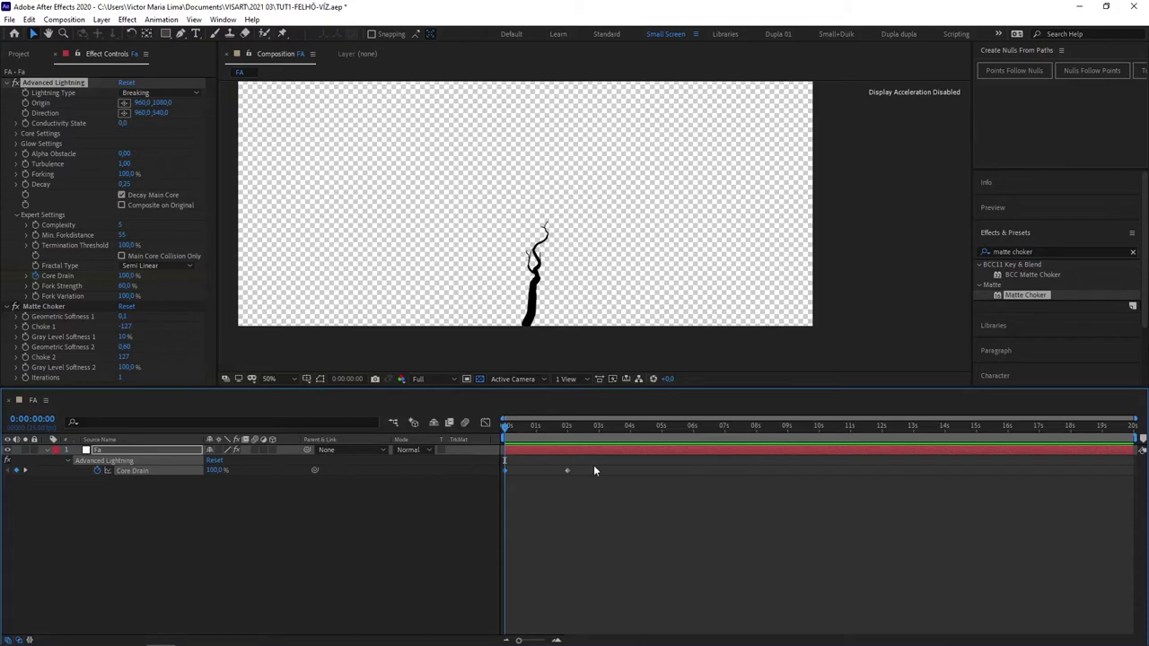
pyautogui.moveTo(597, 469); pyautogui.dragTo(503, 483)
pyautogui.press('F9')
# In the Graph Editor, drag the 2s keyframe's handle to about 55% influence for a gentler ease-in
pyautogui.click(486, 423)
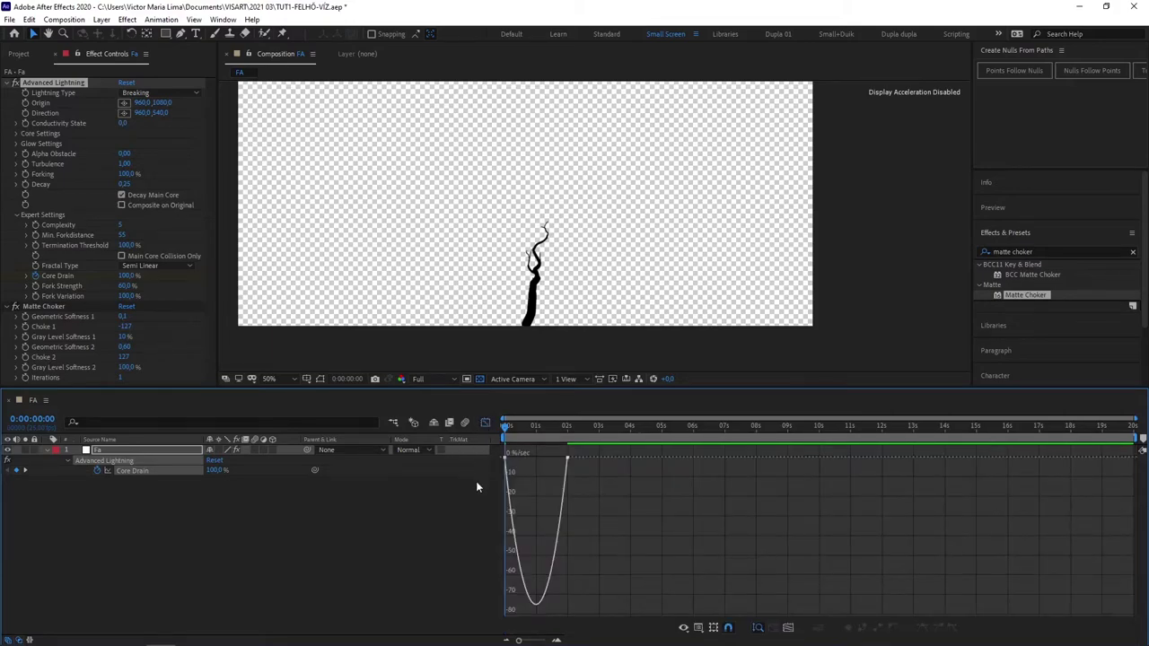
pyautogui.click(567, 459)
pyautogui.moveTo(561, 459); pyautogui.dragTo(506, 460)
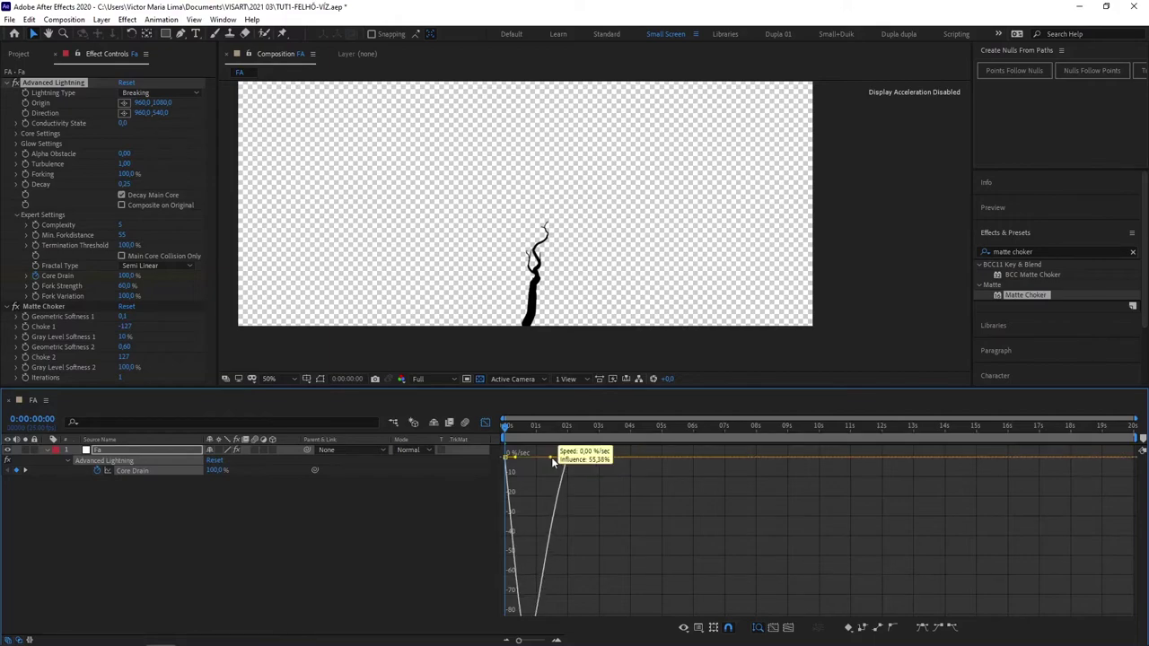
pyautogui.click(487, 422)
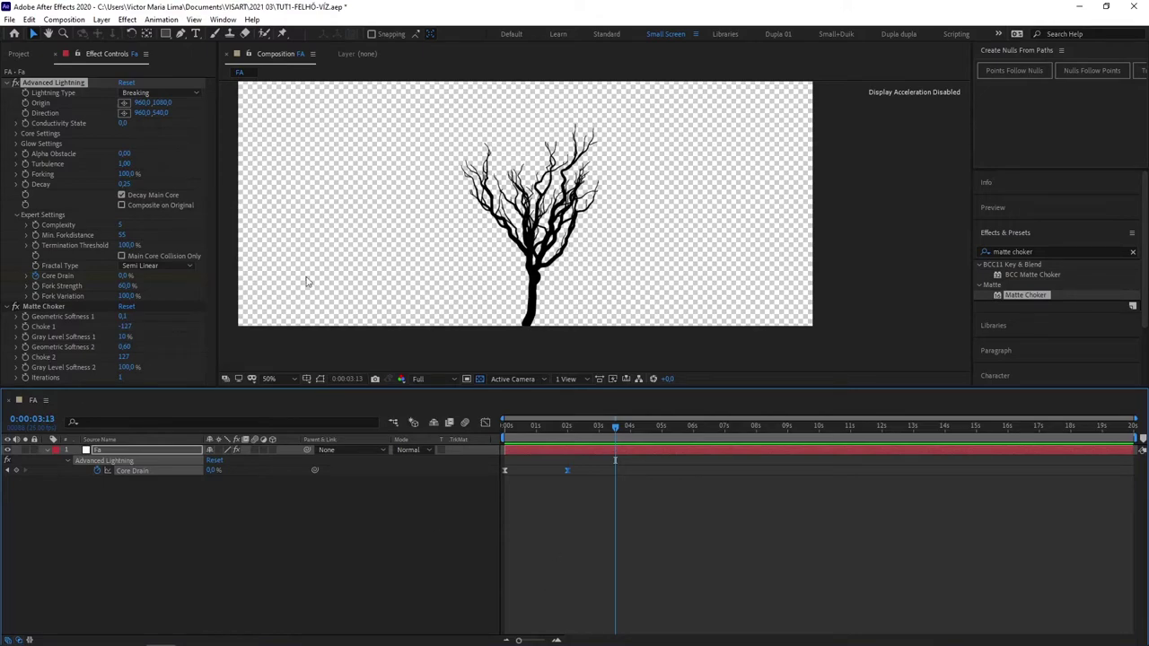
# Collapse the Advanced Lightning and Matte Choker effects in Effect Controls
pyautogui.click(7, 87)
pyautogui.click(11, 83)
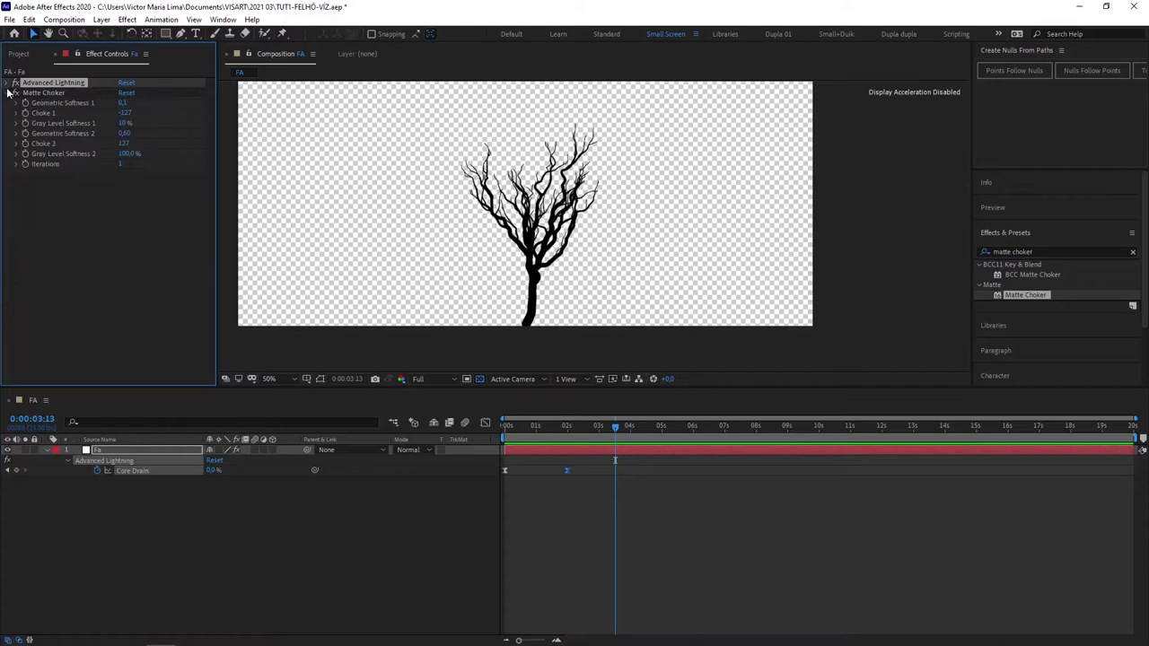
pyautogui.click(10, 93)
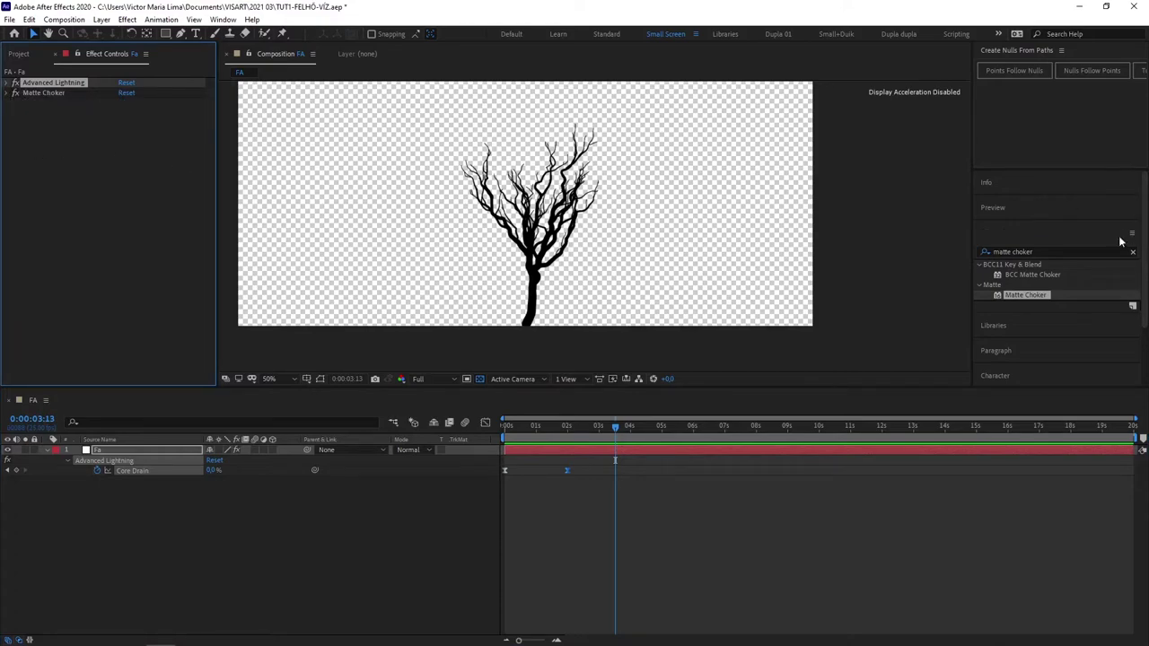
# Search Effects & Presets for 'Bend' and apply CC Bend It to the tree layer
pyautogui.click(1047, 252)
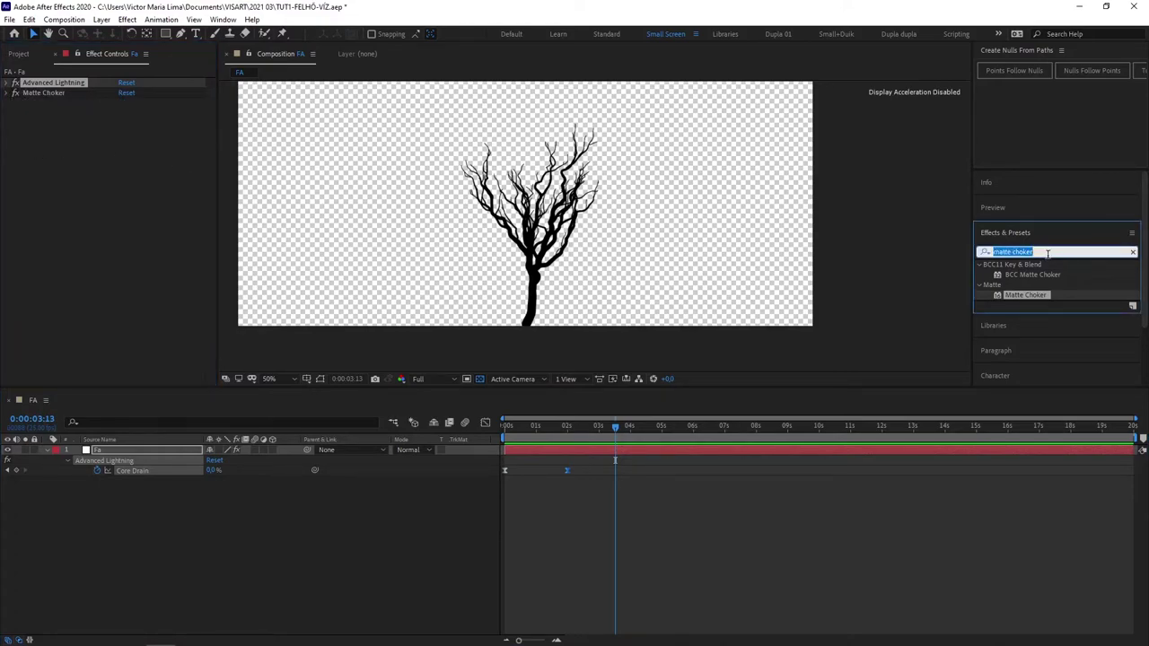
pyautogui.write('Bend')
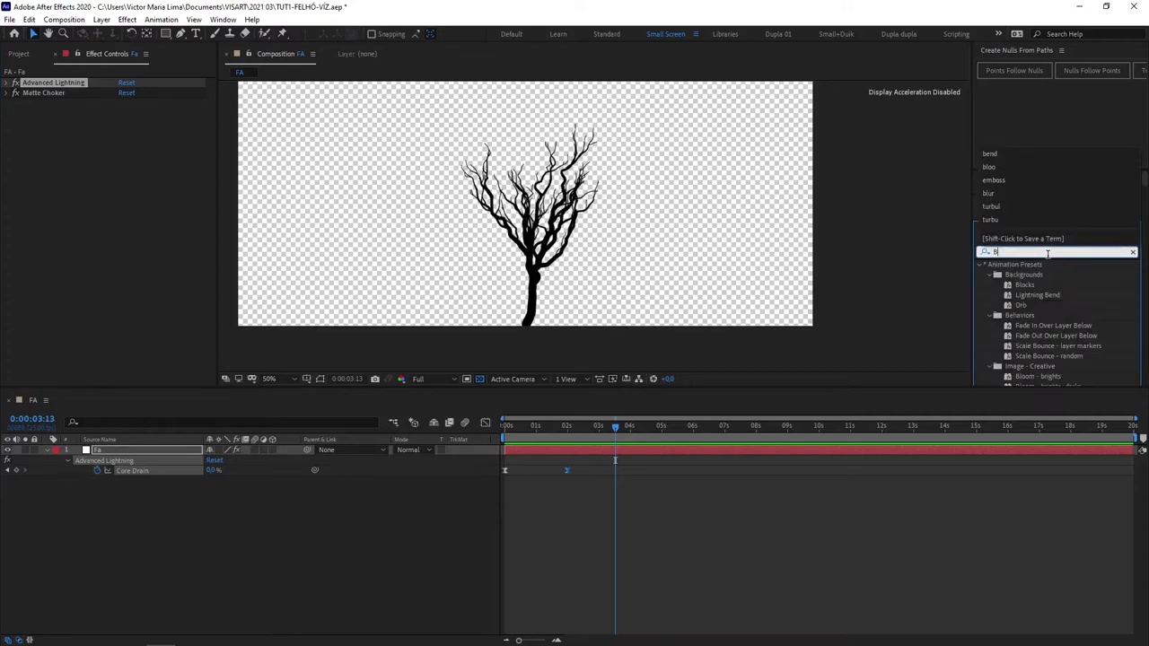
pyautogui.press('Return')
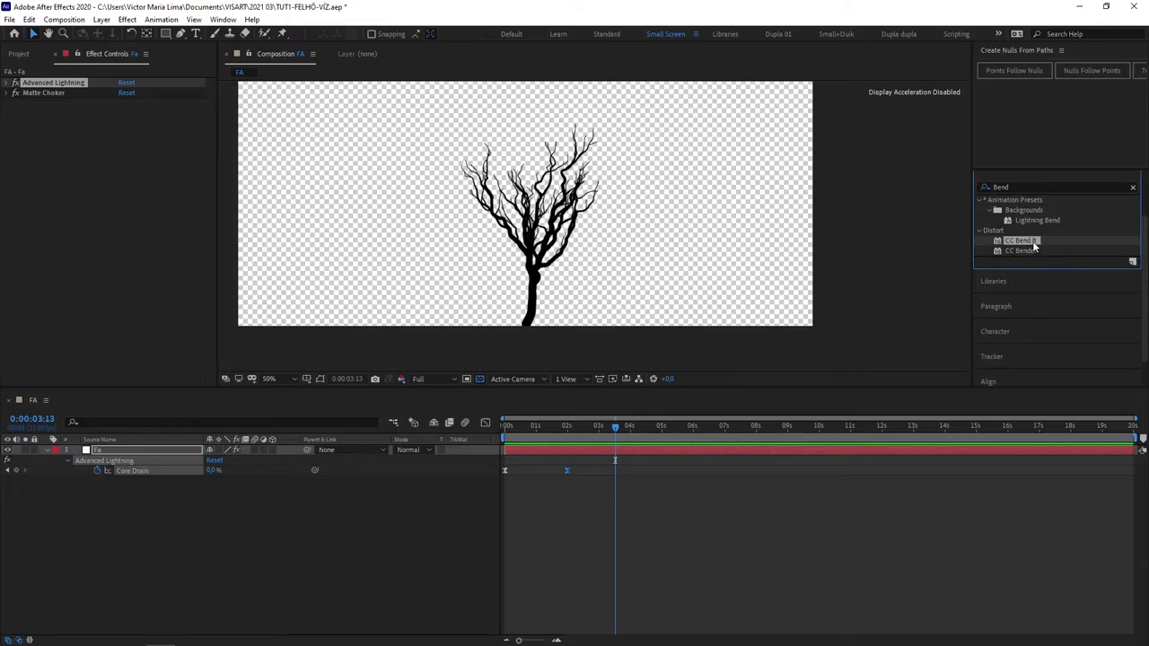
pyautogui.moveTo(1031, 247)
pyautogui.mouseDown()
pyautogui.moveTo(550, 260)
pyautogui.moveTo(110, 150)
pyautogui.mouseUp()
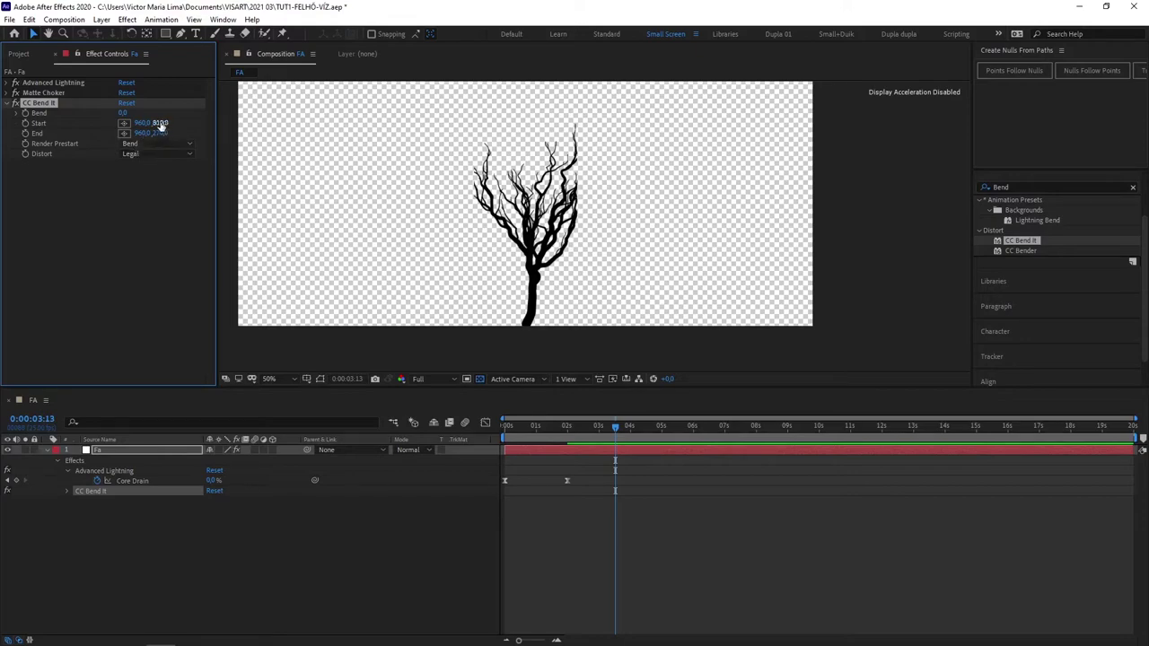
# Set CC Bend It's Bend to -10 and its Start Y to 1080
pyautogui.click(126, 113)
pyautogui.write('-10')
pyautogui.click(144, 208)
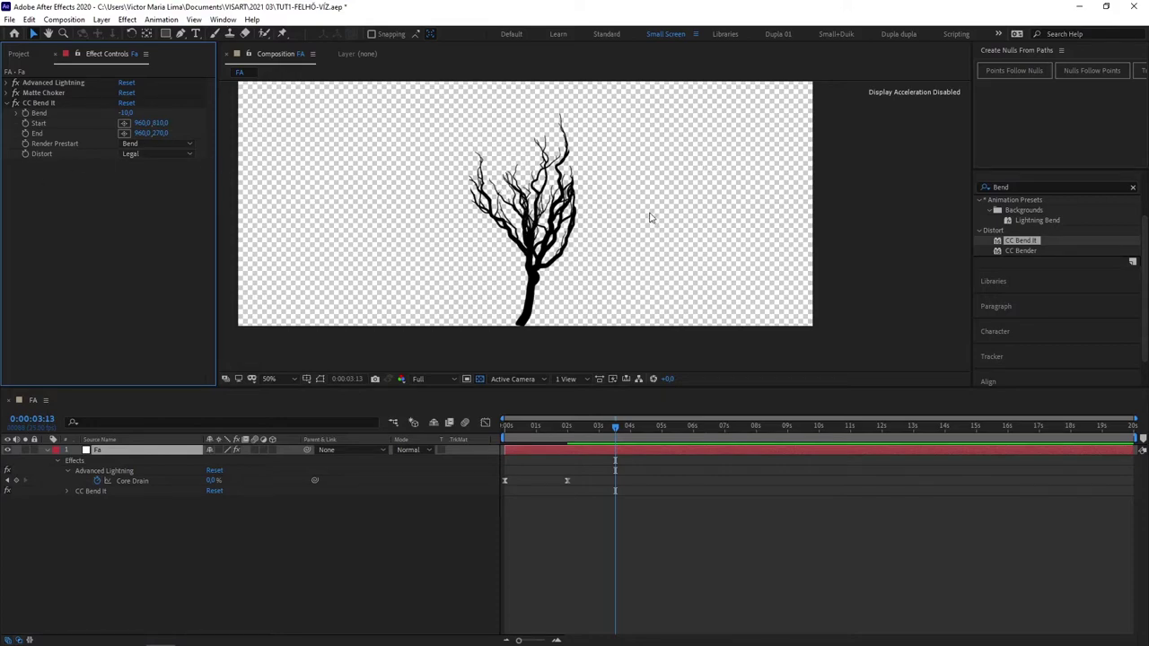
pyautogui.click(159, 123)
pyautogui.write('10')
pyautogui.press('Return')
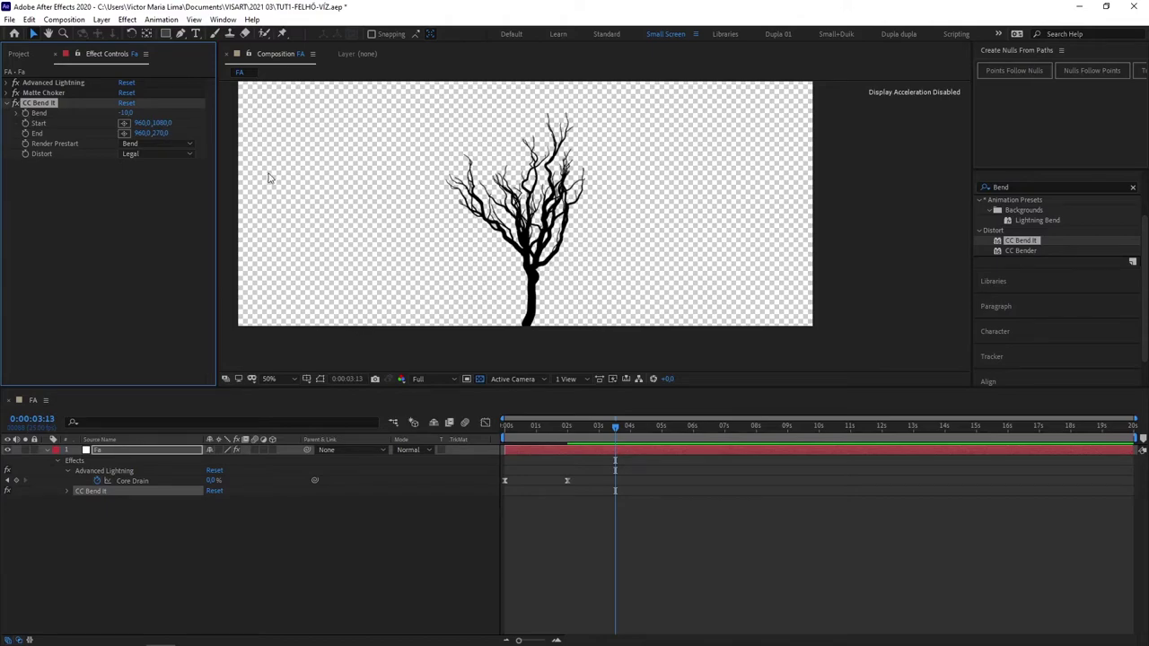
# Set CC Bend It's End Y to 0 and adjust the composition view to 25%
pyautogui.click(161, 133)
pyautogui.write('0')
pyautogui.press('Return')
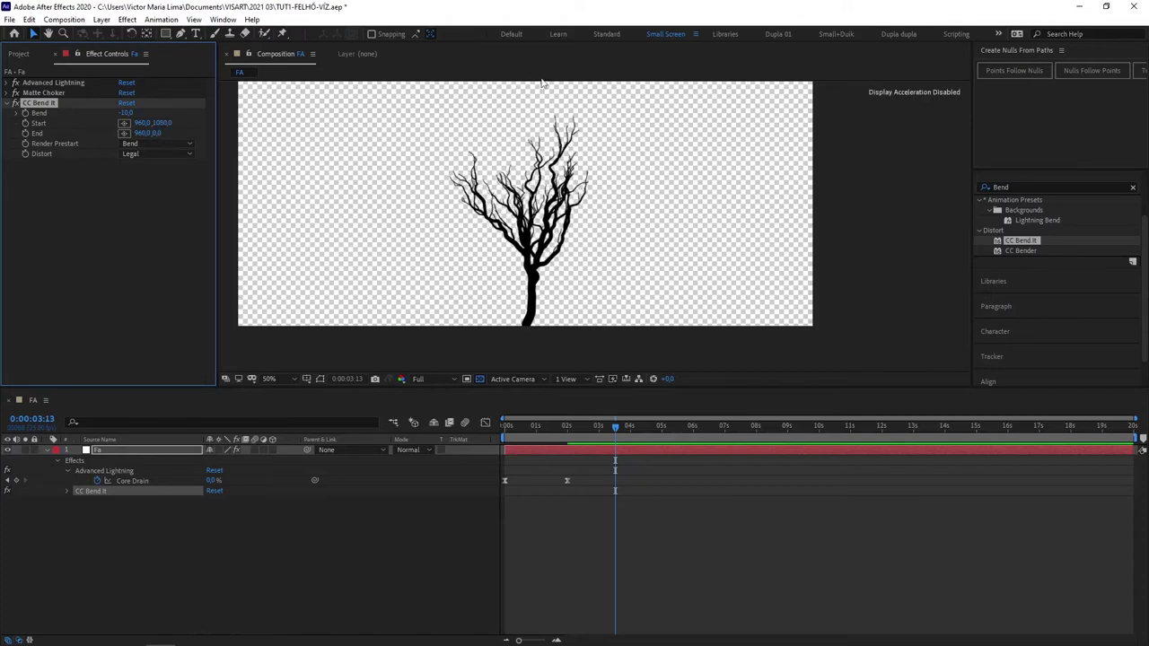
pyautogui.scroll(2, 543, 198)
pyautogui.scroll(-4, 543, 198)
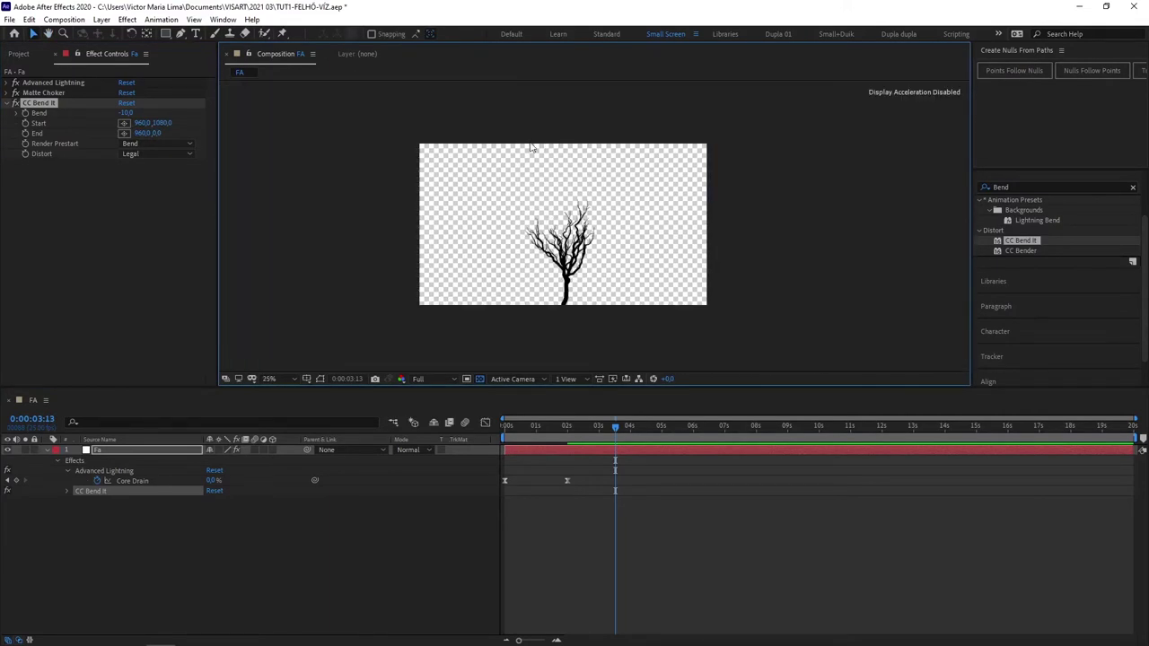
pyautogui.moveTo(571, 180); pyautogui.dragTo(566, 170)
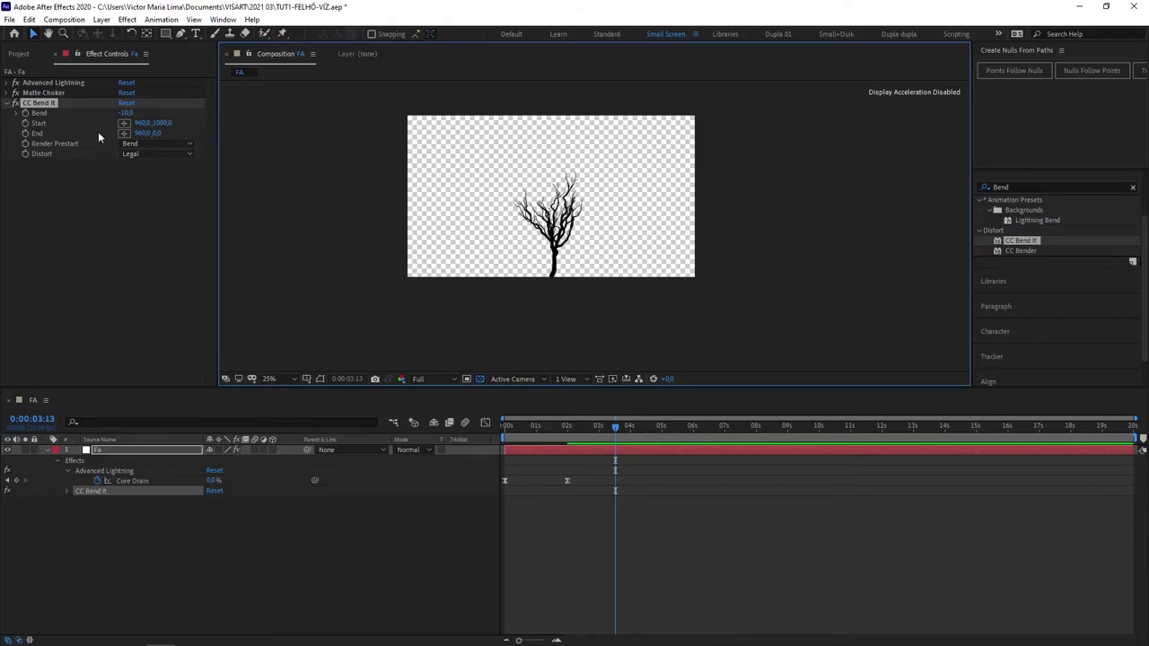
# Set CC Bend It's Render Prestart to None and Distort to Extended
pyautogui.click(174, 145)
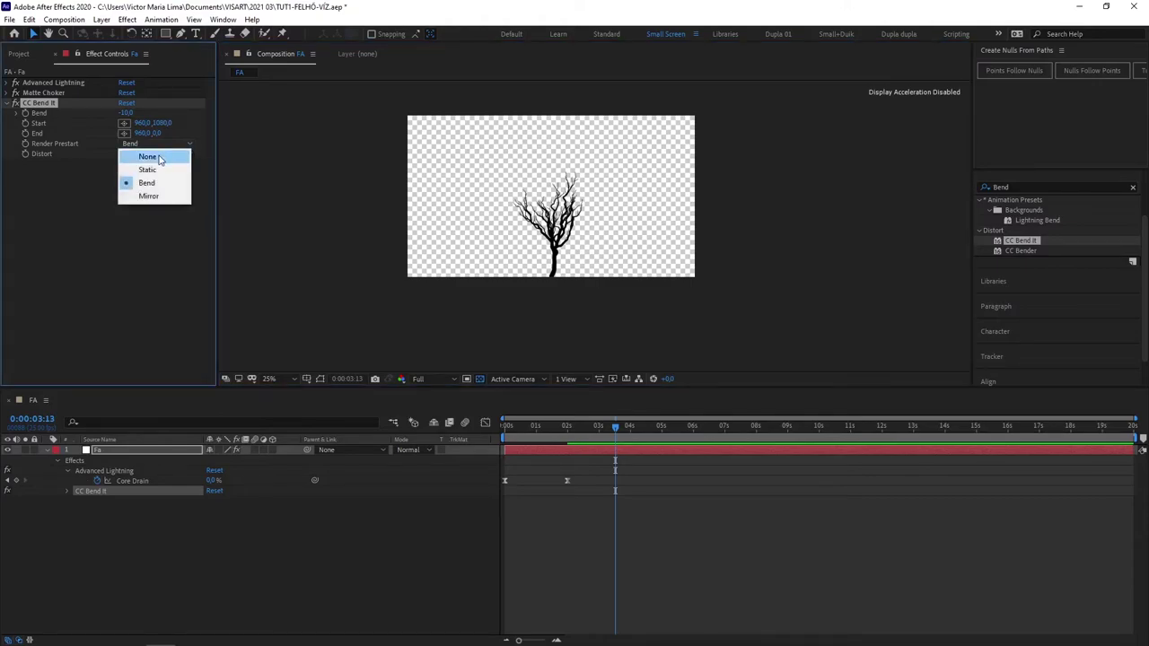
pyautogui.click(159, 157)
pyautogui.scroll(4, 651, 298)
pyautogui.scroll(-2, 500, 310)
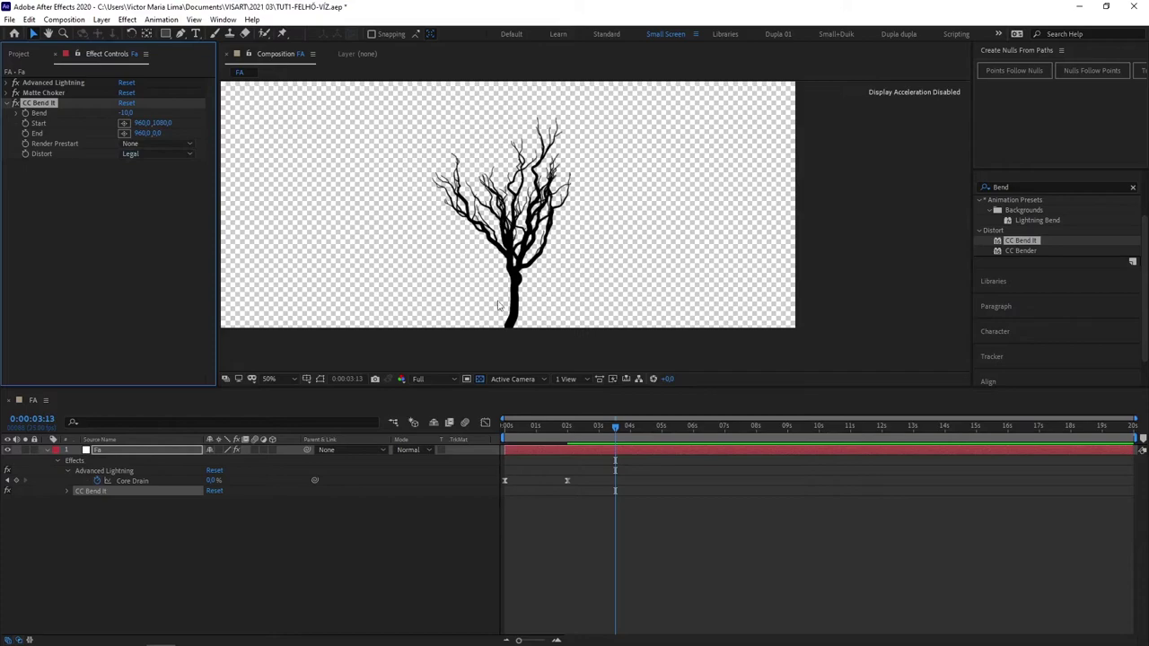
pyautogui.click(144, 153)
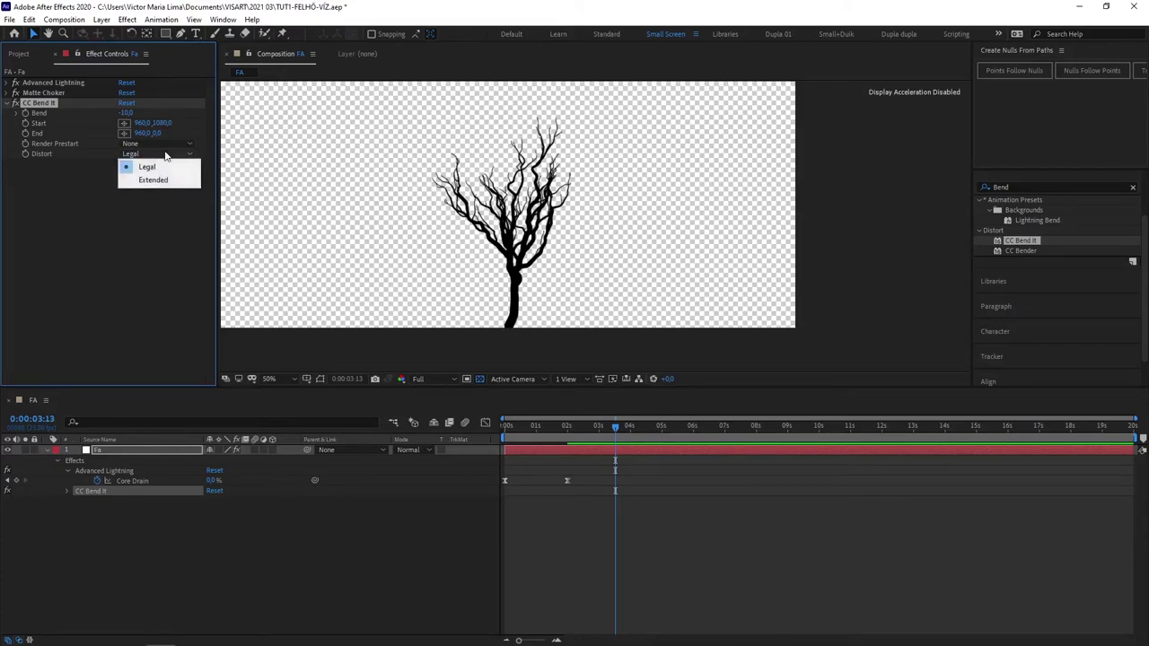
pyautogui.click(160, 181)
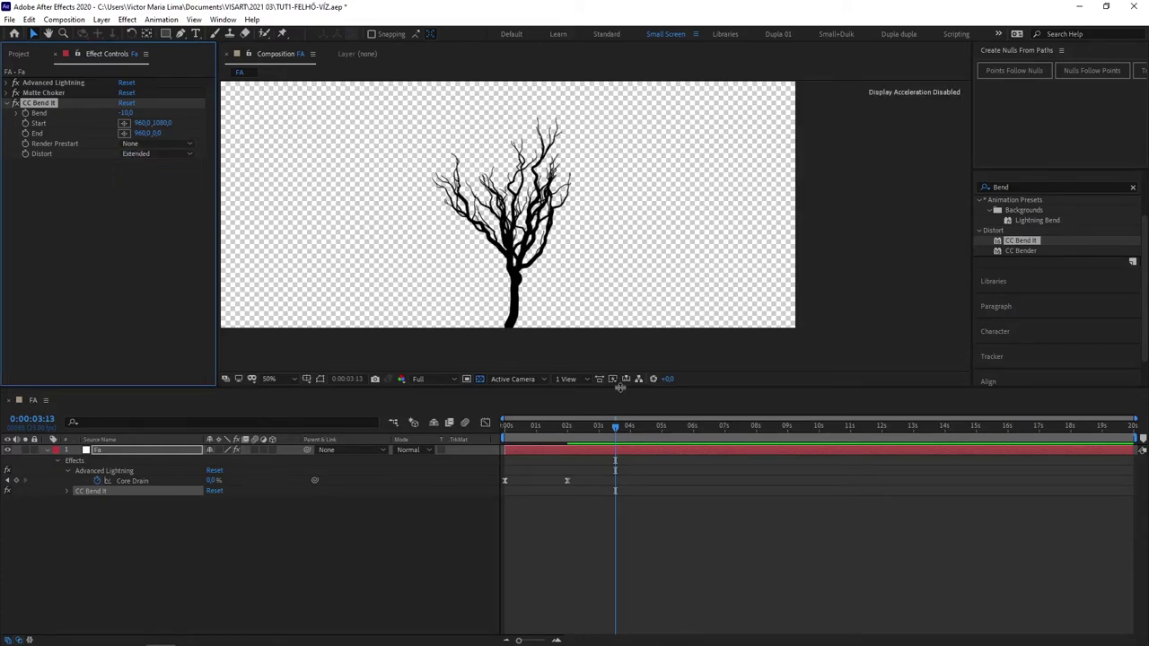
# At 0:00:02:20, test Bend amounts on the tree and settle on -10
pyautogui.moveTo(564, 426); pyautogui.dragTo(862, 429)
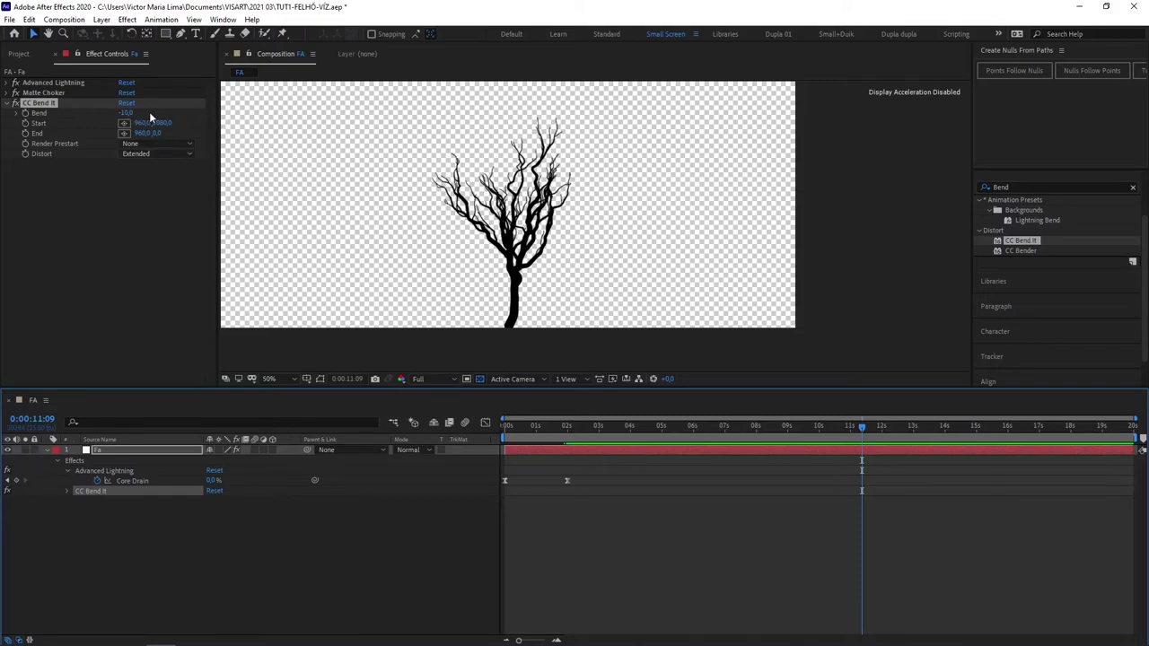
pyautogui.moveTo(126, 112); pyautogui.dragTo(130, 115)
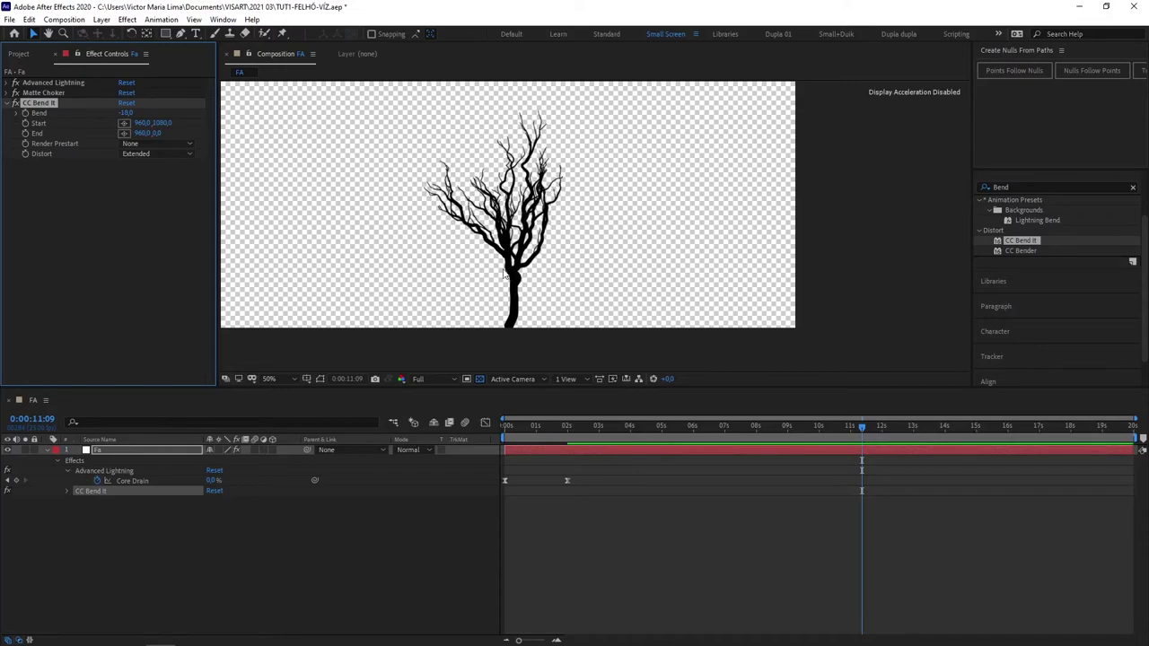
pyautogui.click(127, 114)
pyautogui.write('-10')
pyautogui.press('Return')
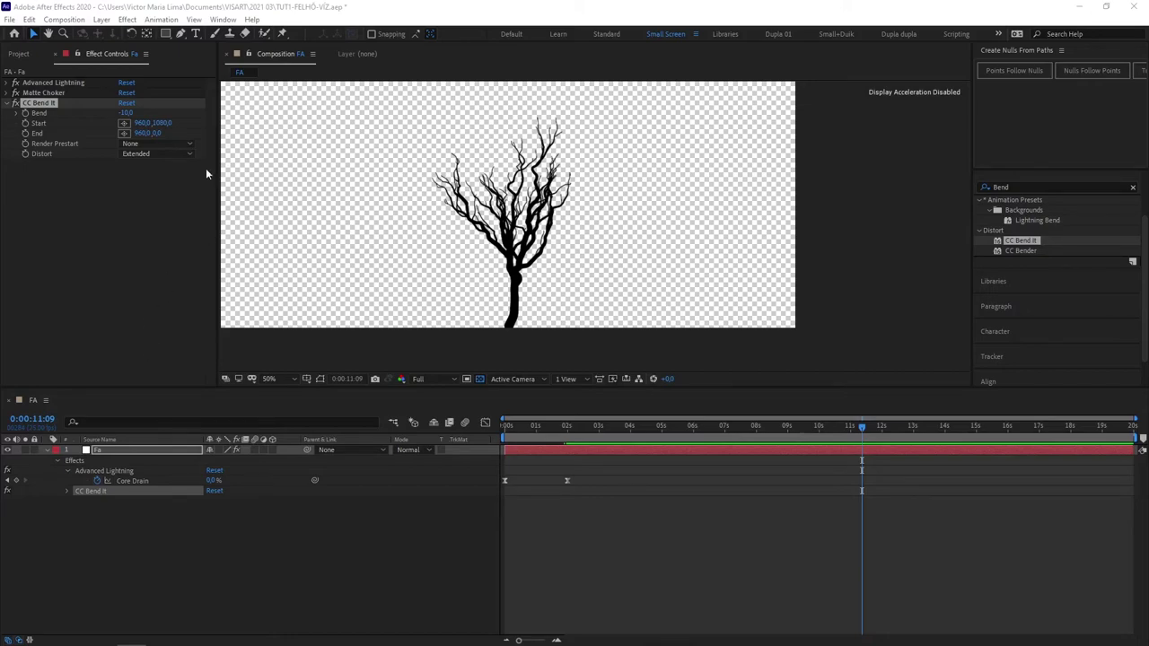
# Add the expression wiggle(0.8,25) to the Bend property
pyautogui.keyDown('alt'); pyautogui.click(25, 113); pyautogui.keyUp('alt')
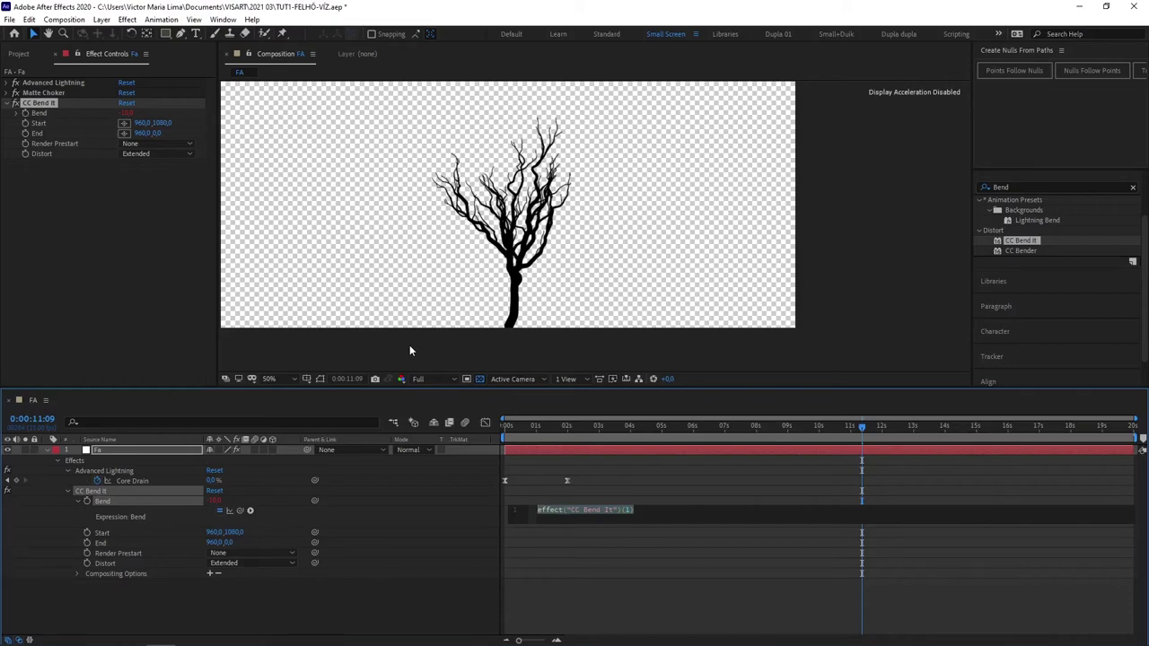
pyautogui.write('wiggle')
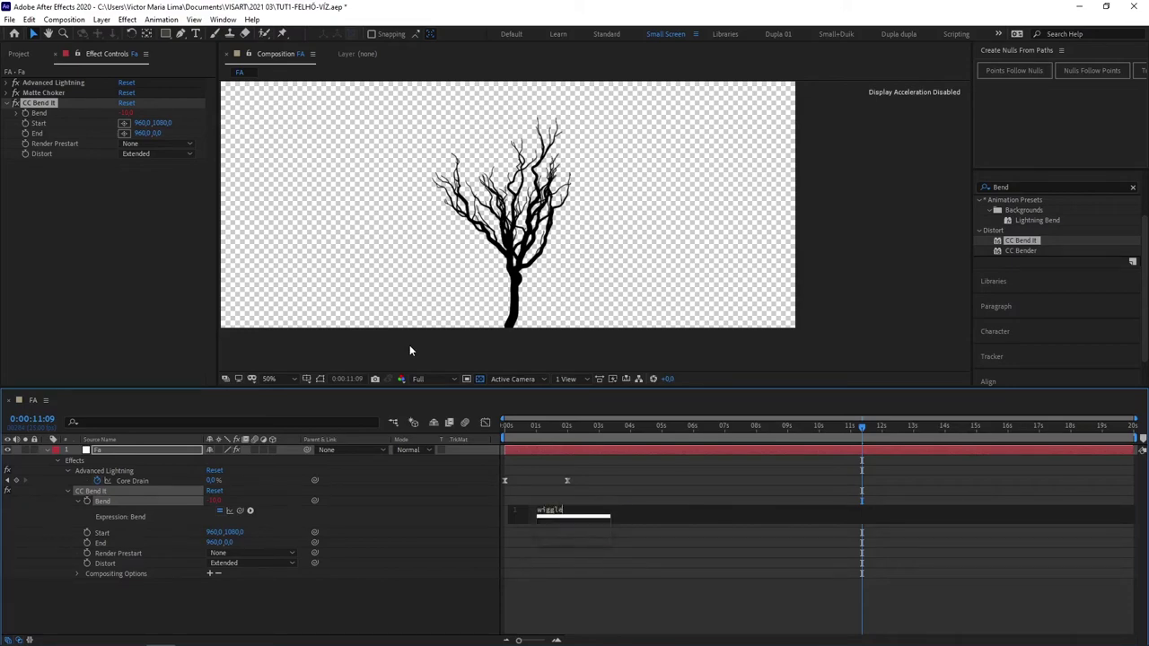
pyautogui.press('Return')
pyautogui.write(')')
pyautogui.click(557, 568)
# Set the time to 0:00:02:00 and preview the swaying tree
pyautogui.click(570, 428)
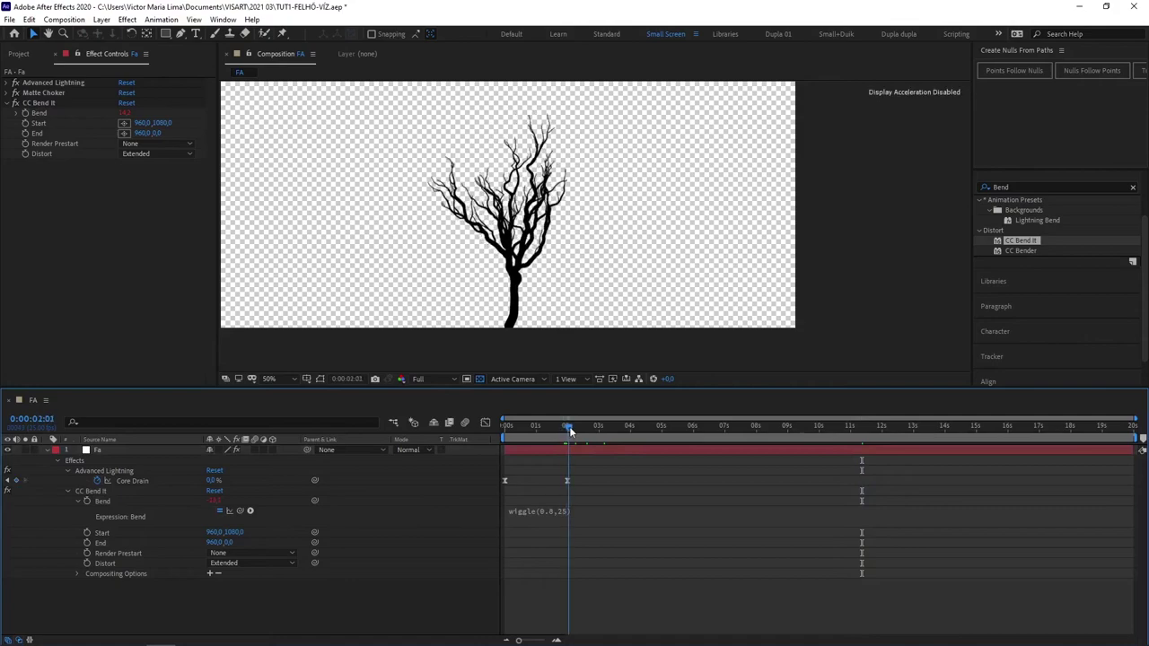
pyautogui.moveTo(571, 431); pyautogui.dragTo(566, 432)
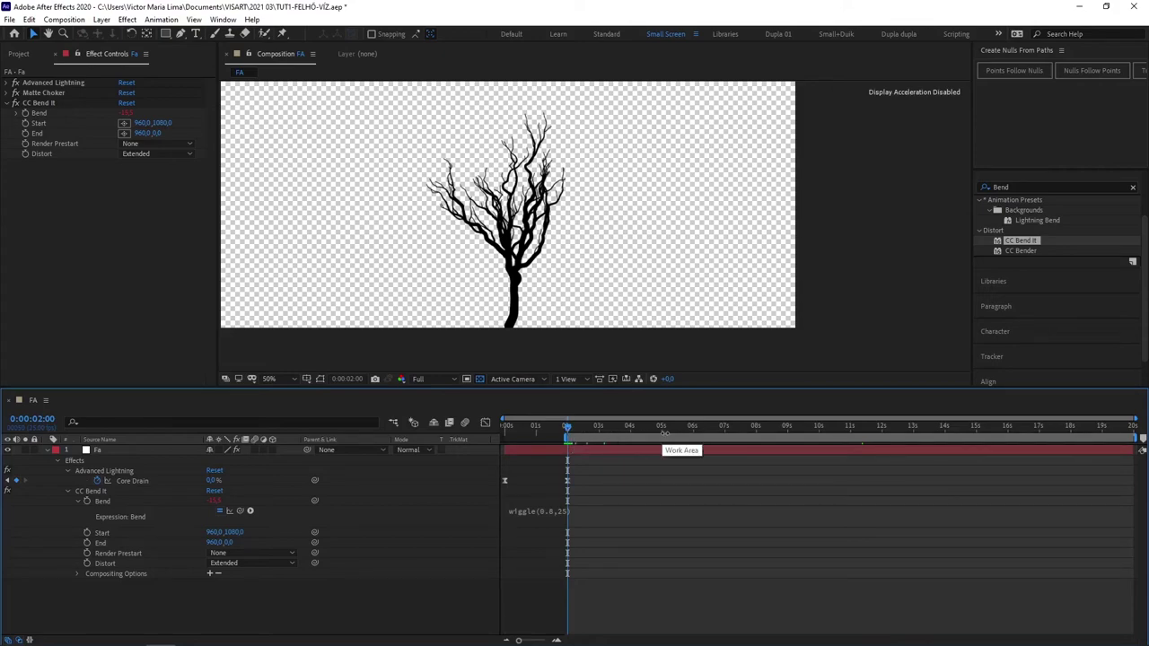
pyautogui.press('space')
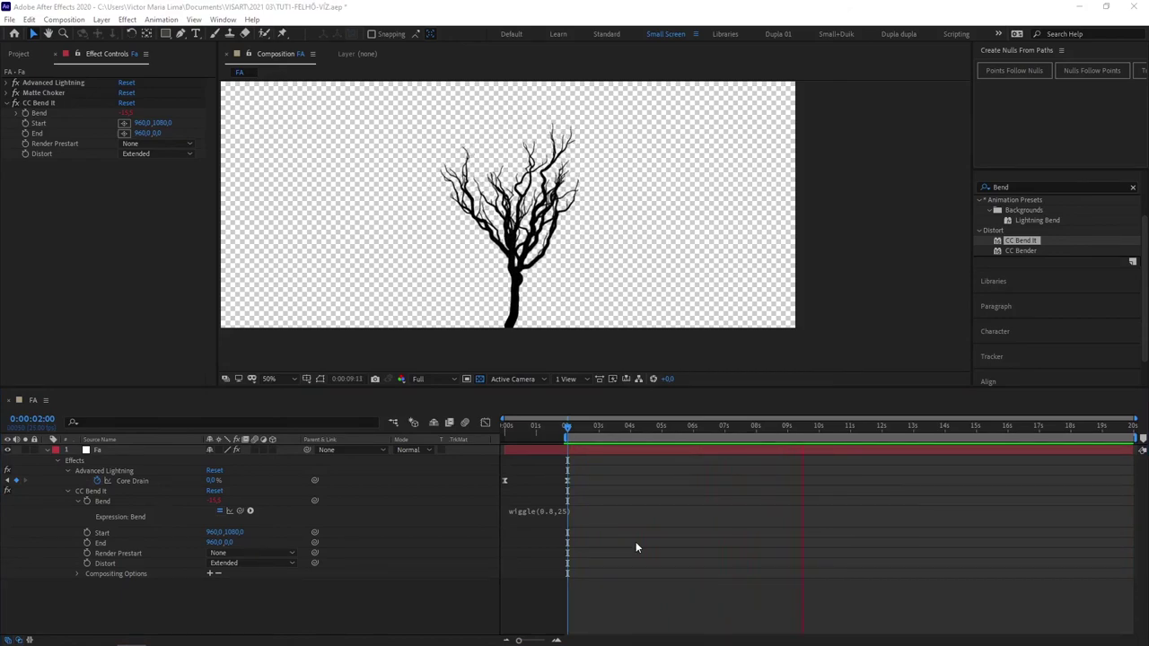
# Extend the Bend expression to wiggle(0.8,25,0.1,0.9)
pyautogui.click(563, 513)
pyautogui.click(588, 510)
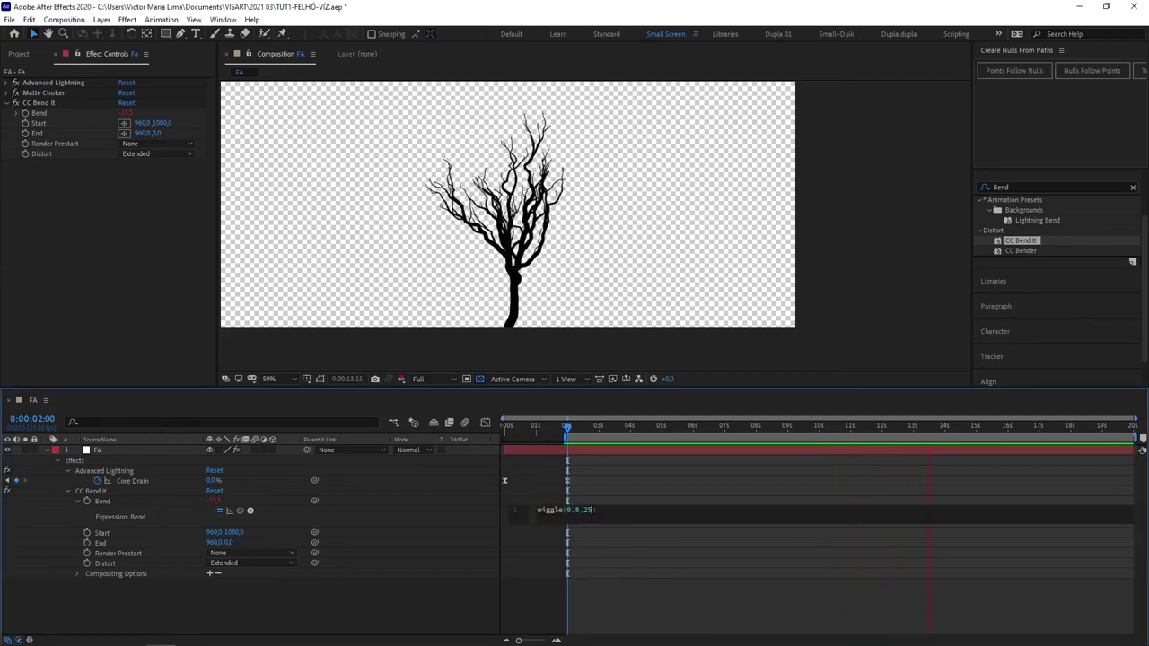
pyautogui.write(',')
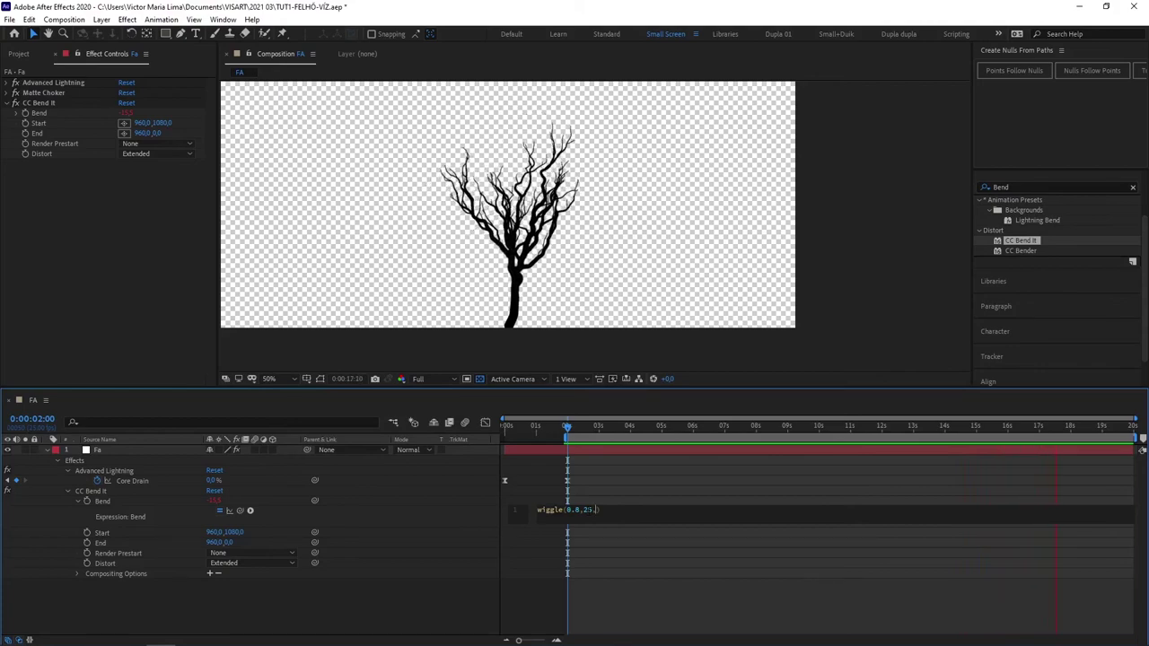
pyautogui.write('0')
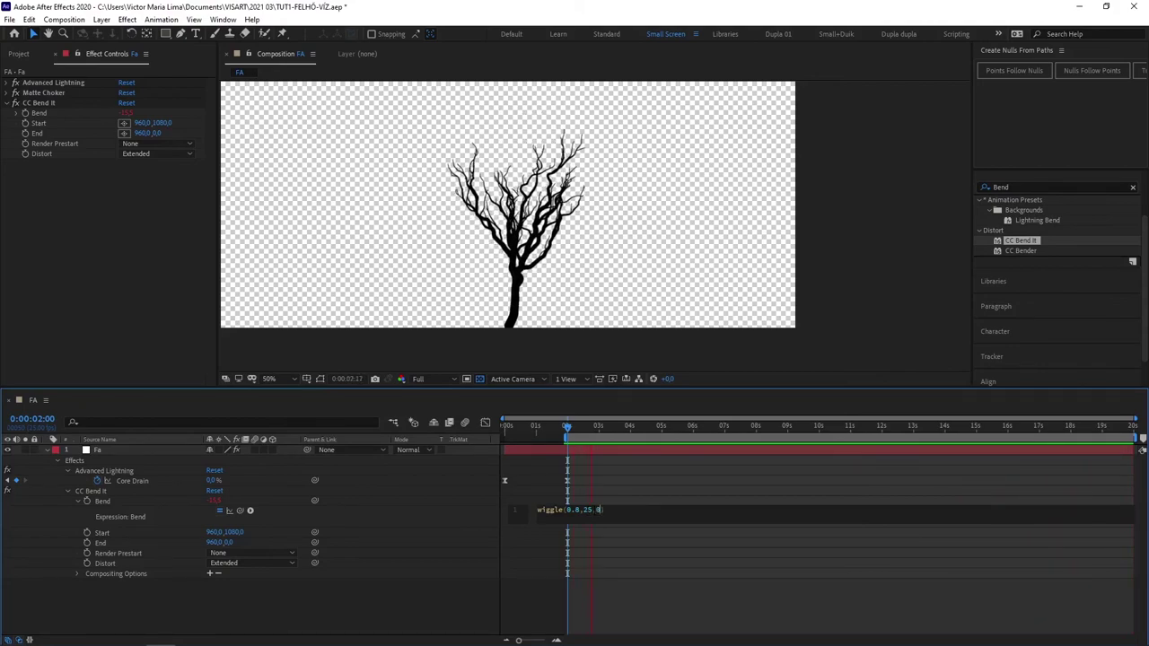
pyautogui.write('.1,')
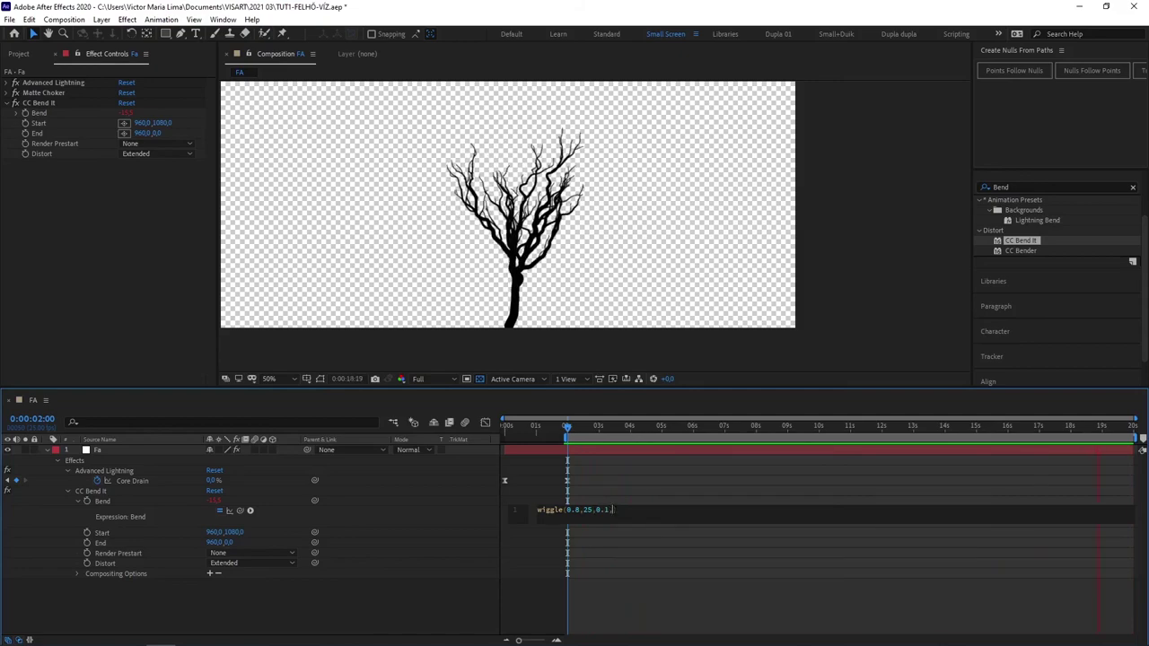
pyautogui.write('0.9')
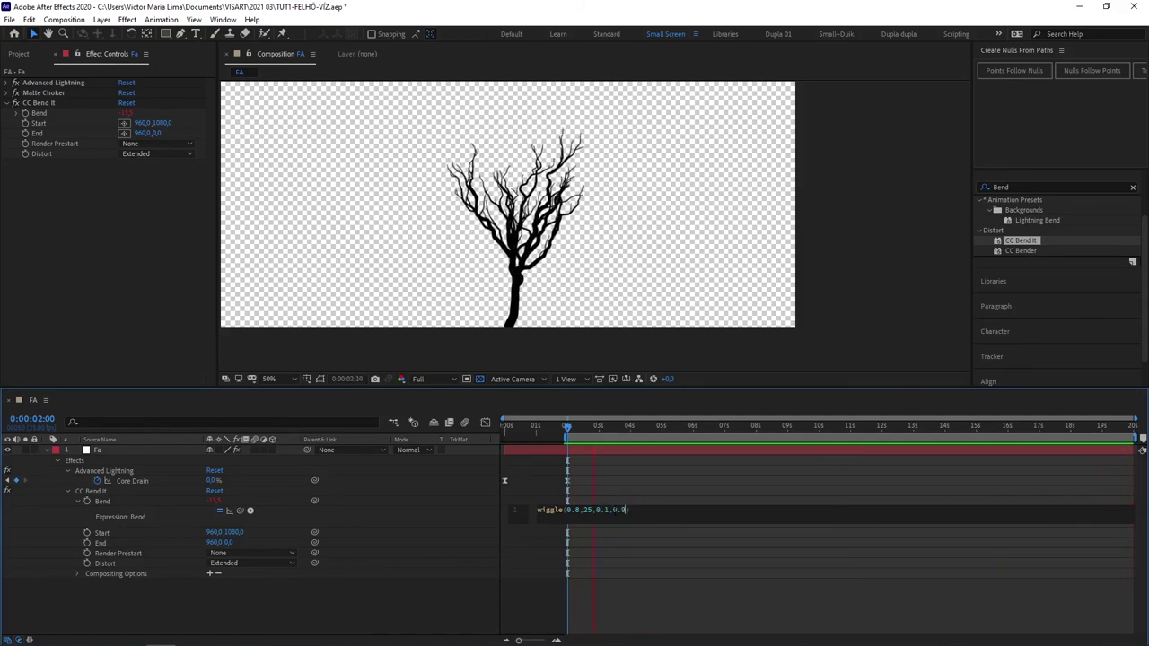
pyautogui.click(593, 430)
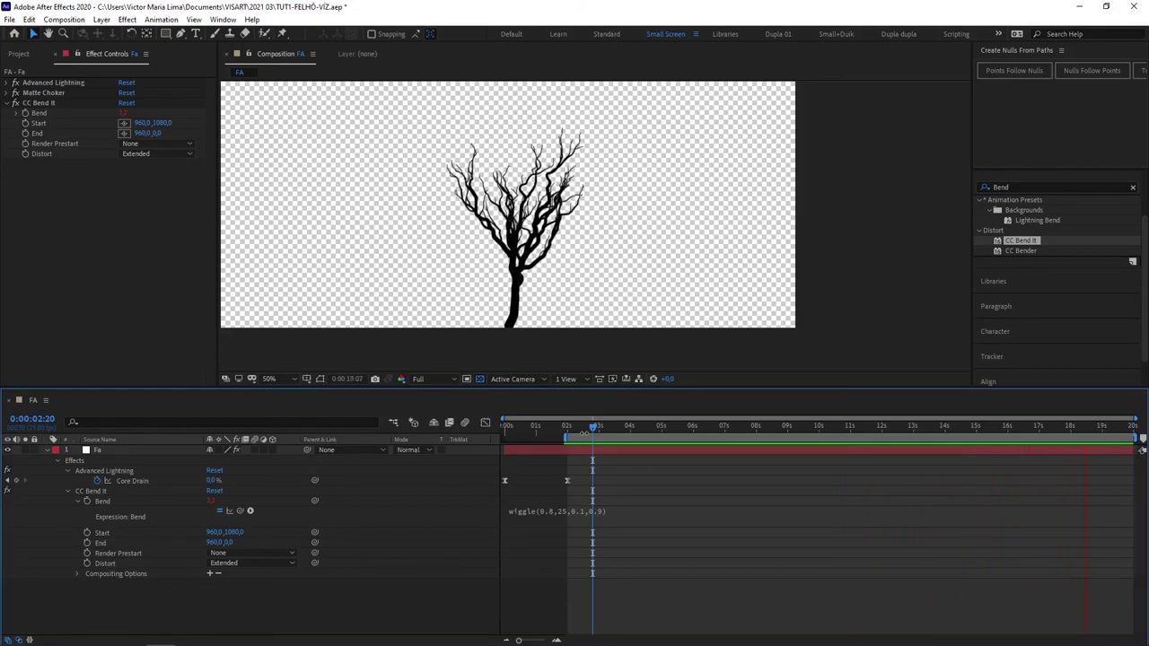
# Create a new white solid layer through Layer > New > Solid
pyautogui.click(101, 18)
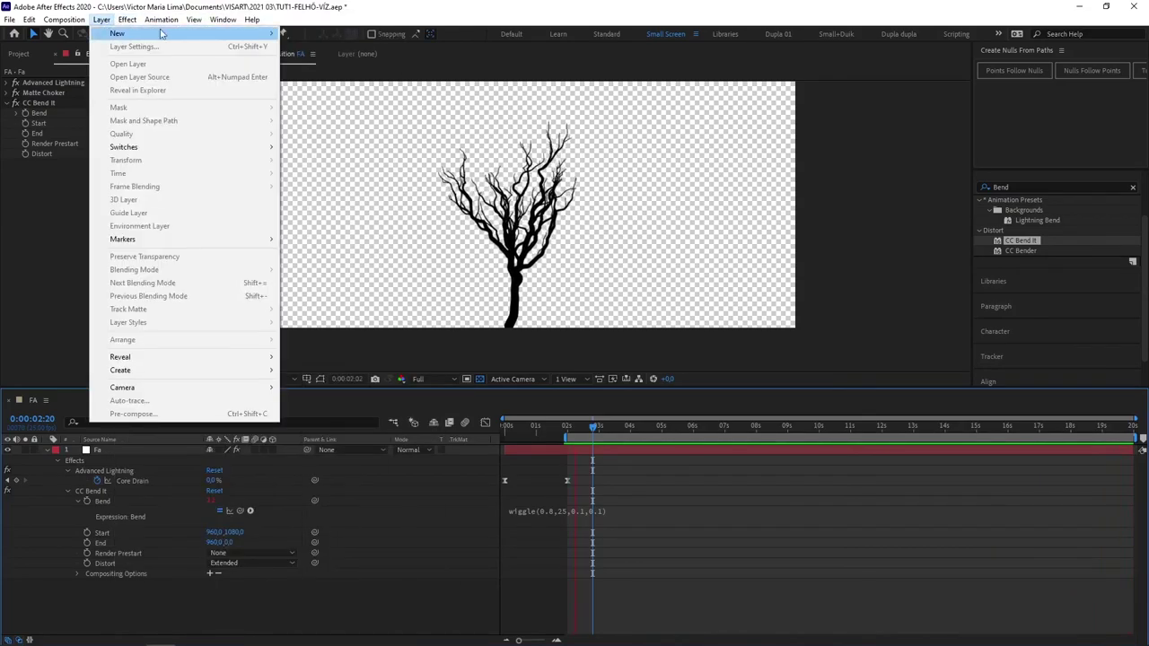
pyautogui.moveTo(135, 33)
pyautogui.click(305, 46)
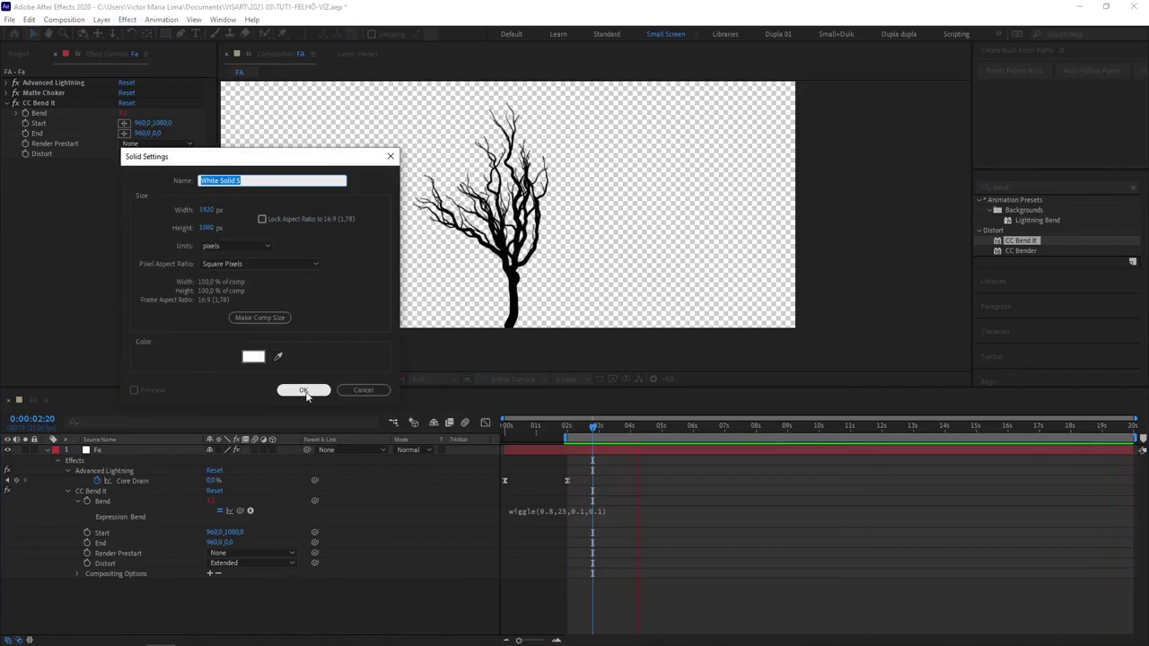
pyautogui.click(303, 389)
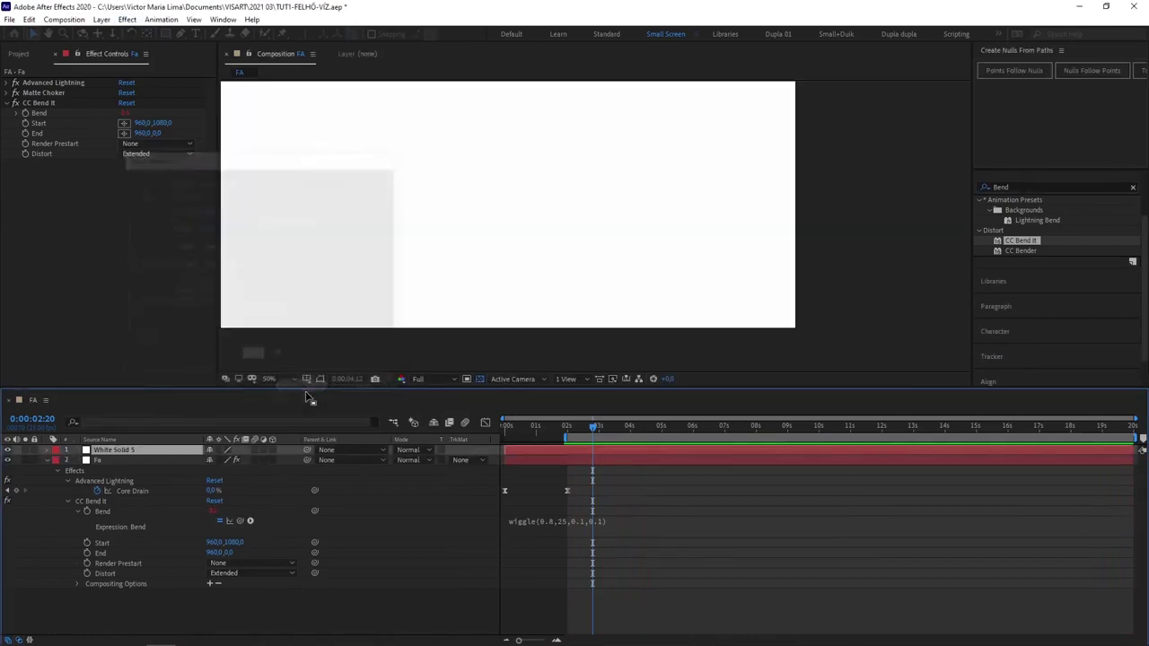
# Move White Solid 5 beneath the Fa layer, stop playback and return to the start
pyautogui.click(46, 460)
pyautogui.moveTo(112, 450); pyautogui.dragTo(111, 466)
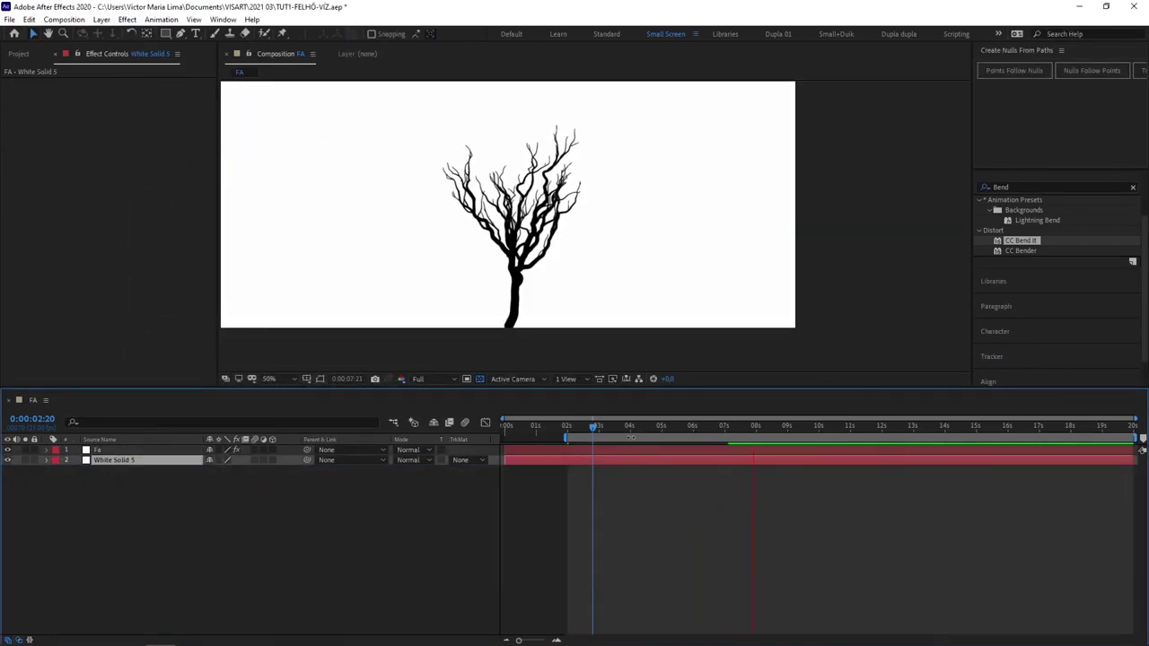
pyautogui.press('space')
pyautogui.moveTo(597, 432); pyautogui.dragTo(476, 428)
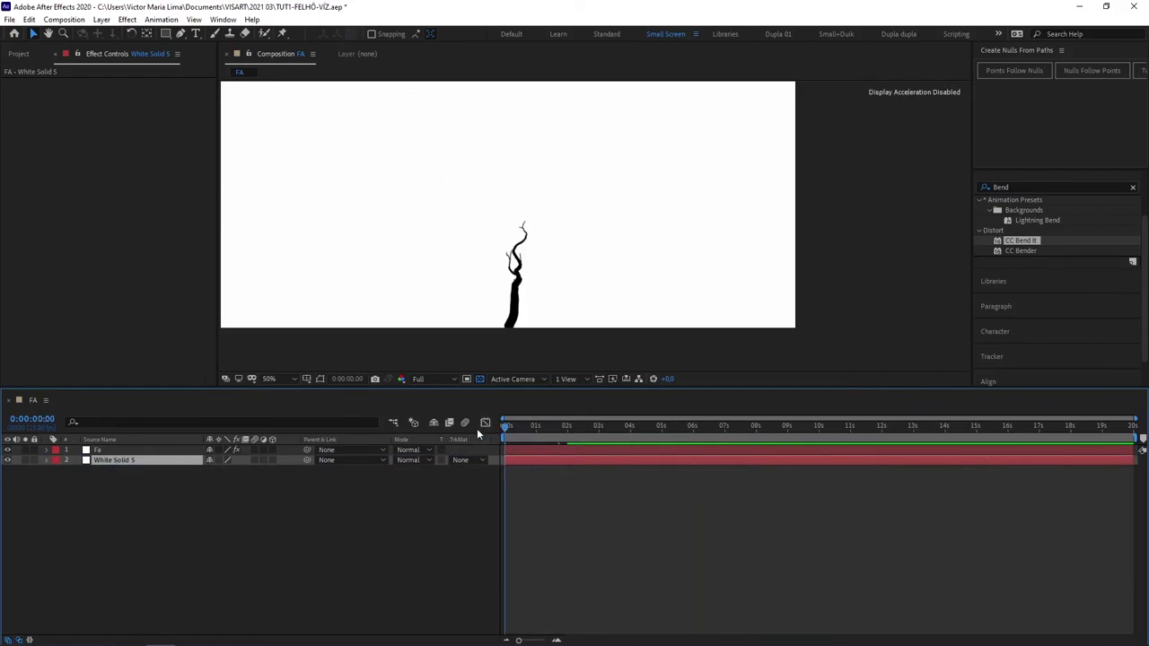
pyautogui.press('space')
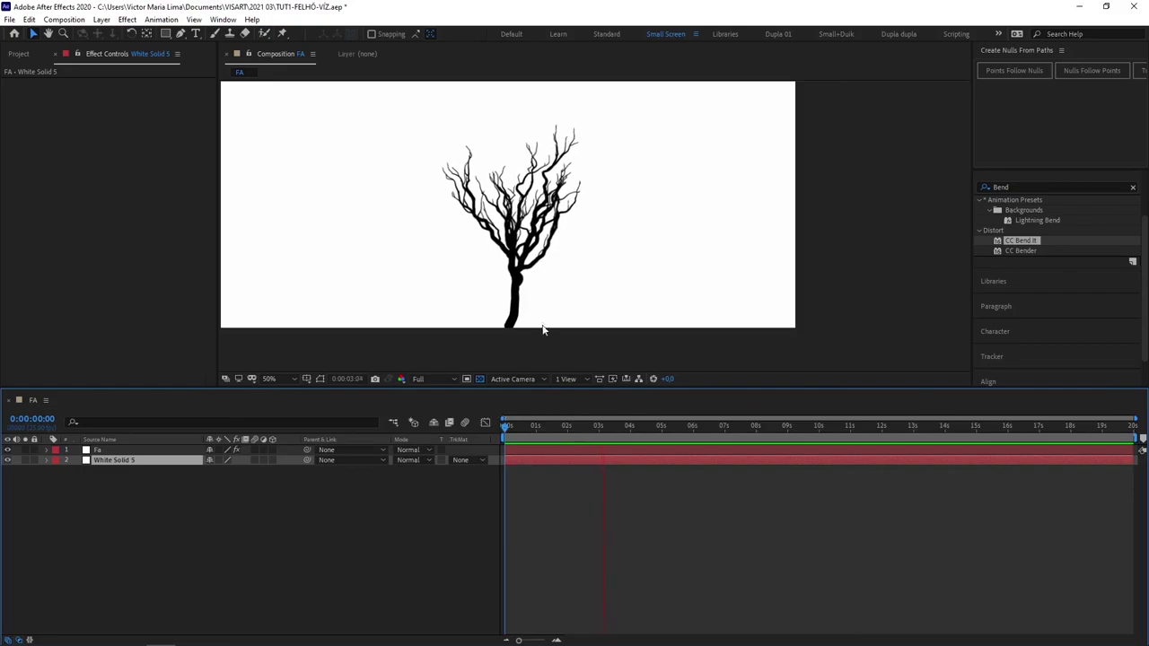
pyautogui.scroll(-2, 543, 326)
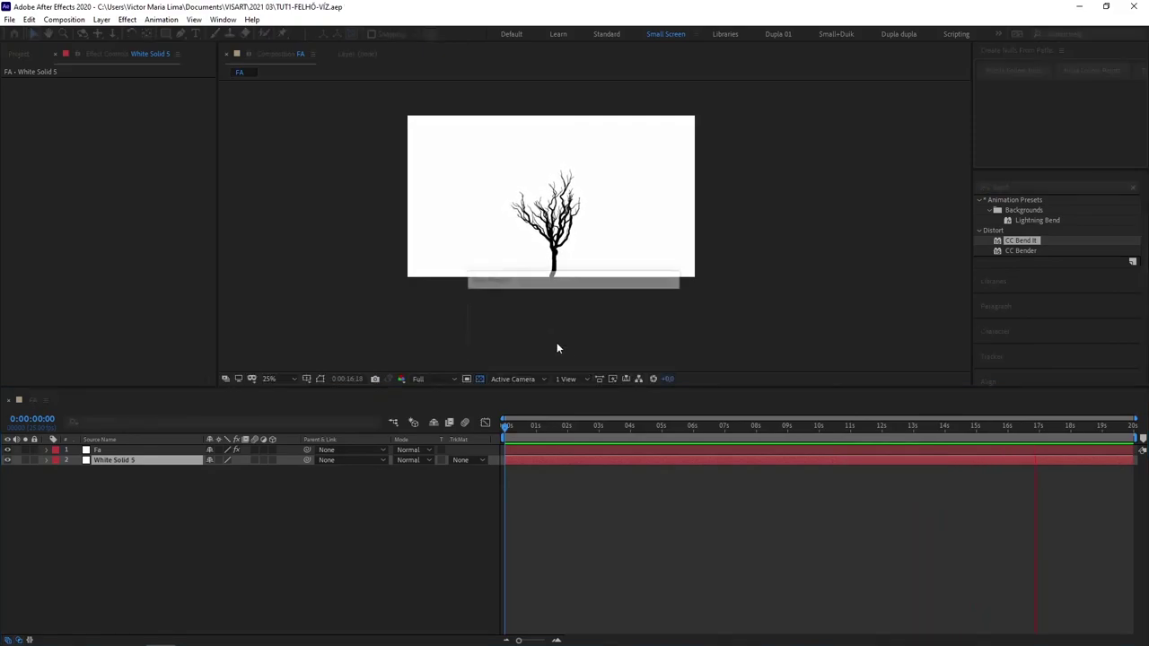
pyautogui.moveTo(545, 643)
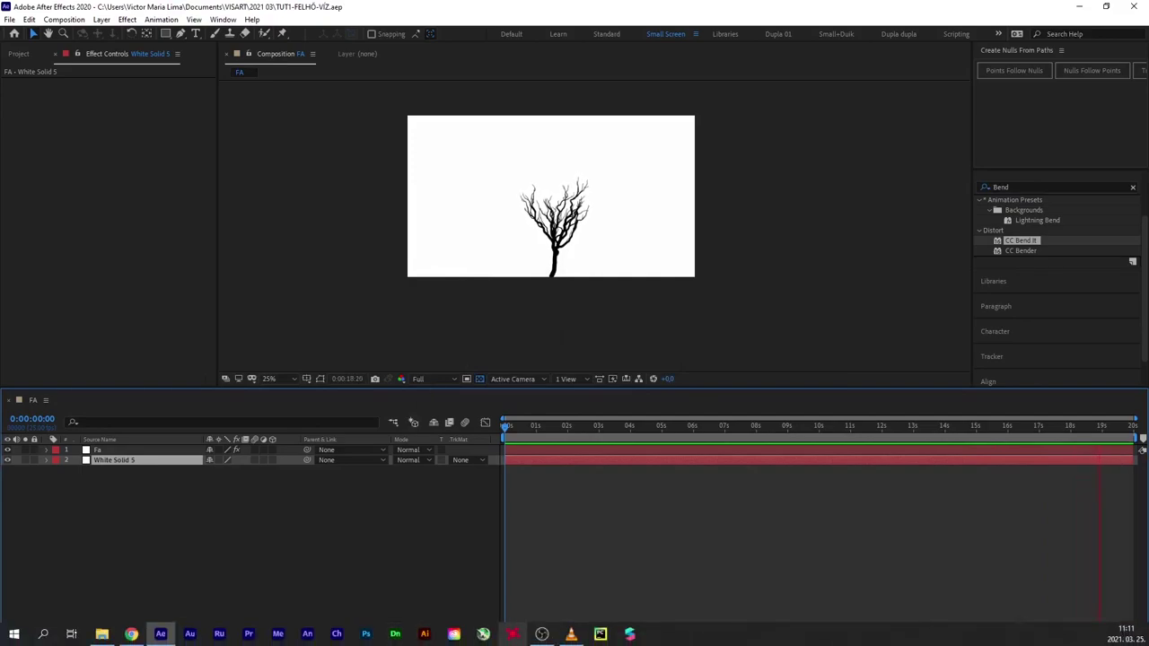